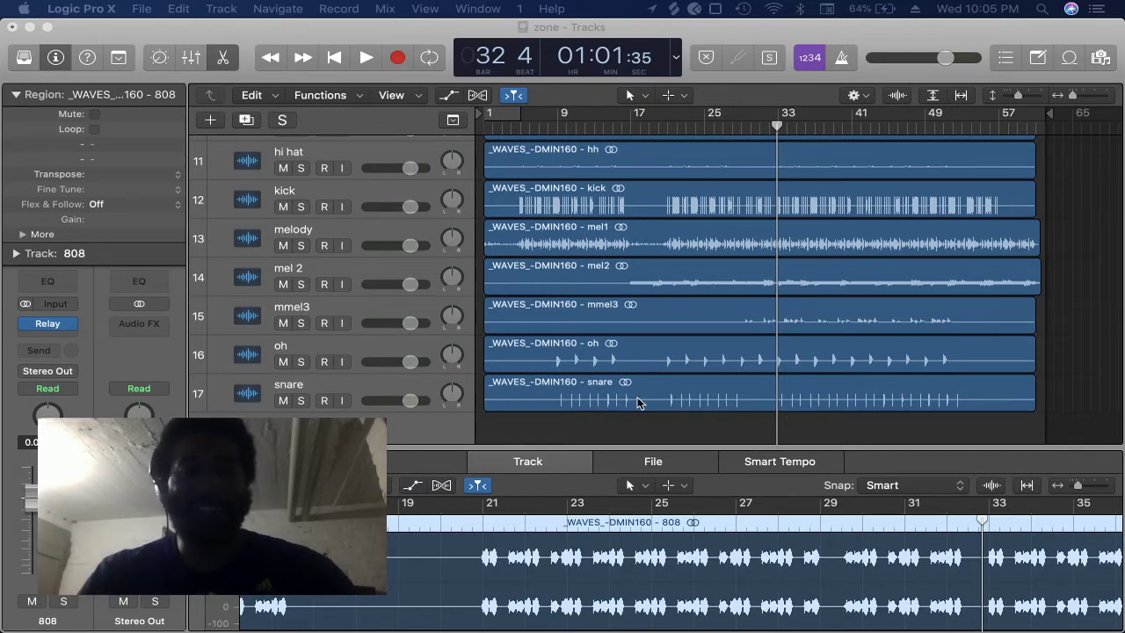
# Review the instrumental tracks and the vocal tracks inside the Sum 1 stack, leaving the stack collapsed.
pyautogui.scroll(3, 638, 334)
pyautogui.scroll(3, 638, 334)
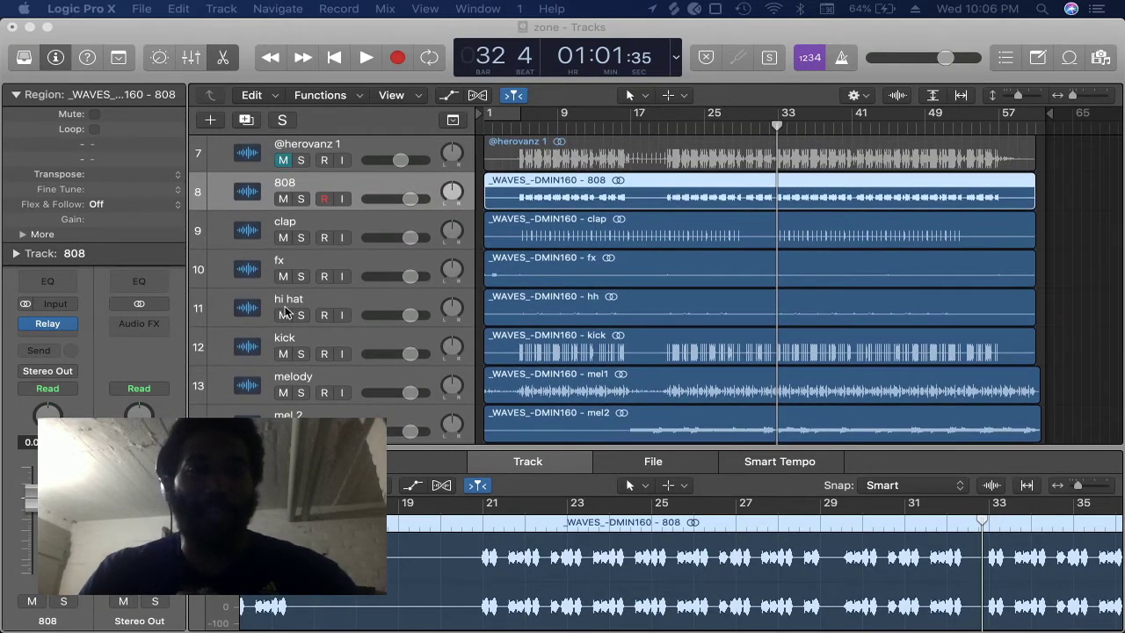
pyautogui.scroll(-5, 288, 320)
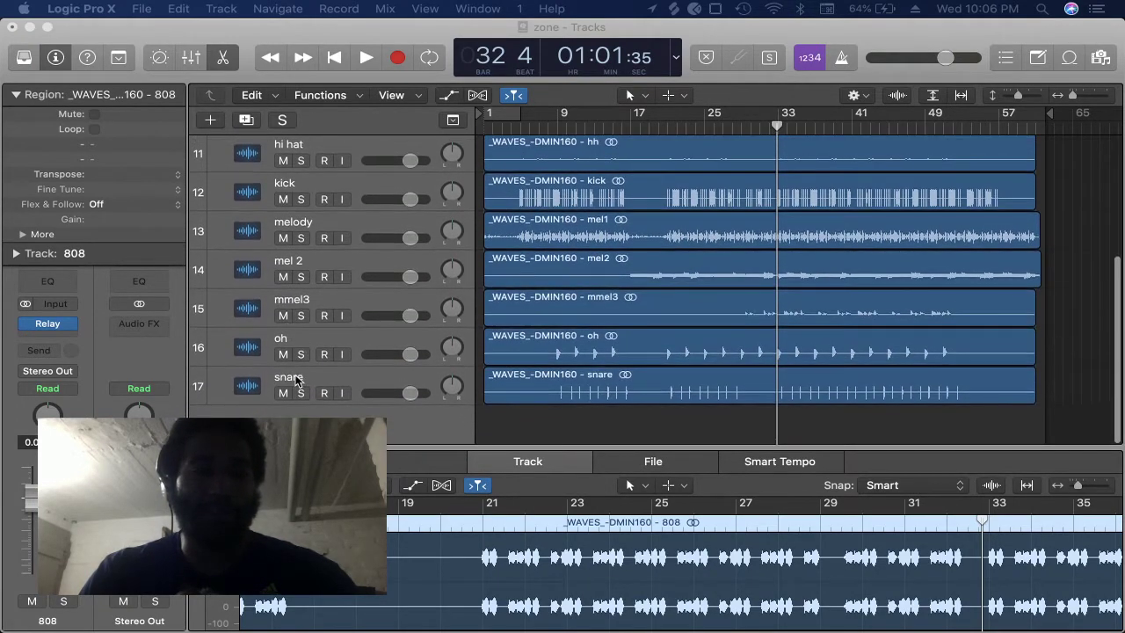
pyautogui.scroll(4, 303, 369)
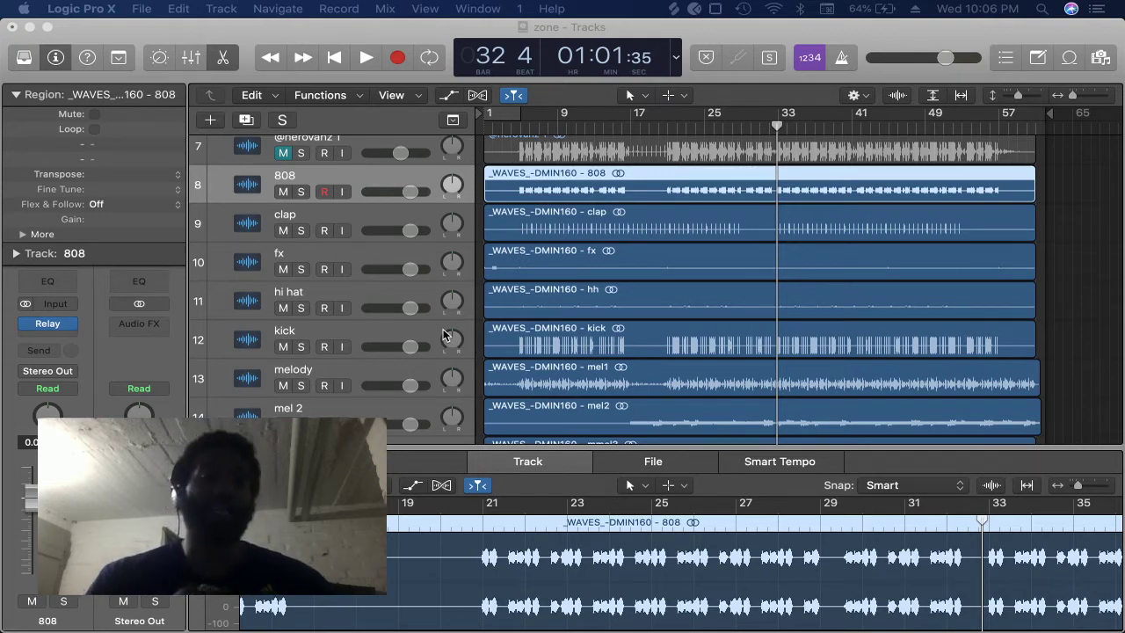
pyautogui.scroll(2, 264, 219)
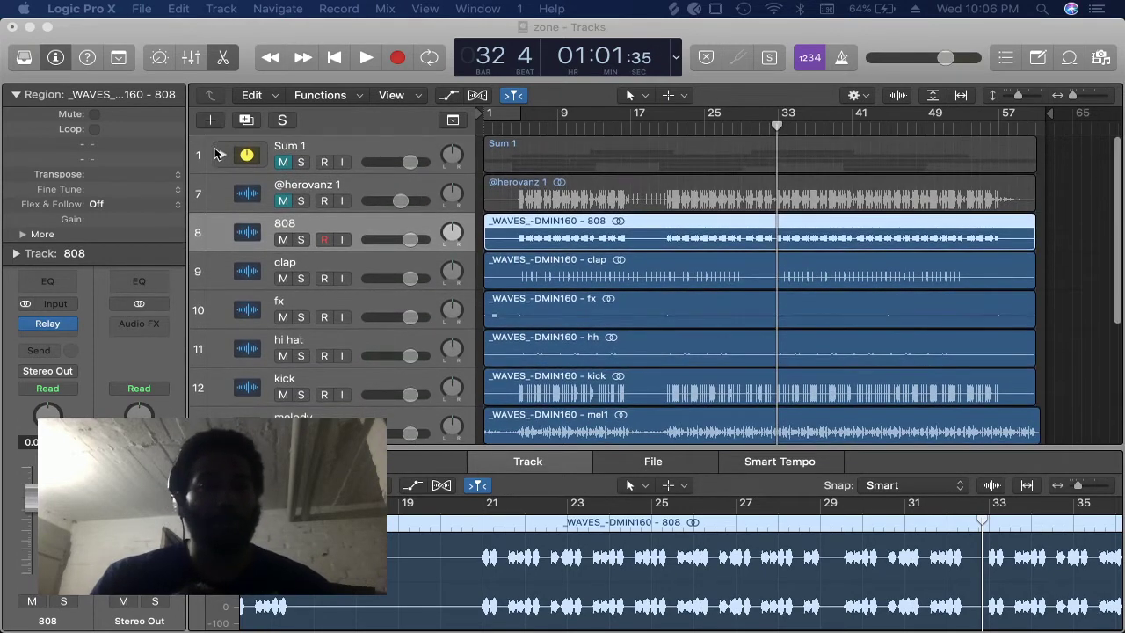
pyautogui.click(223, 156)
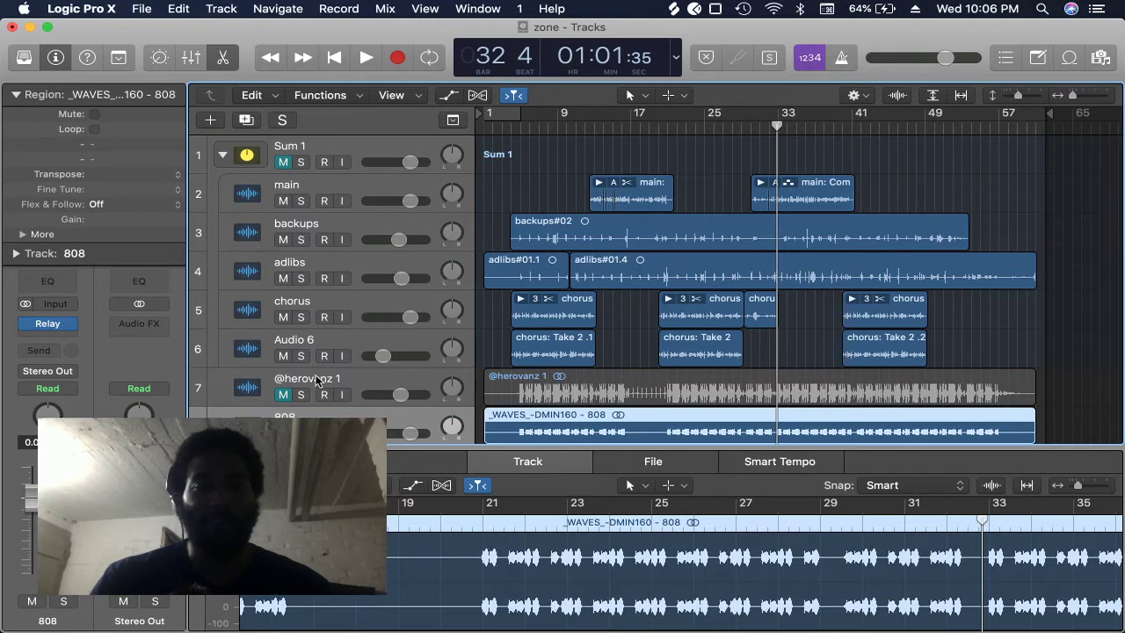
pyautogui.click(222, 156)
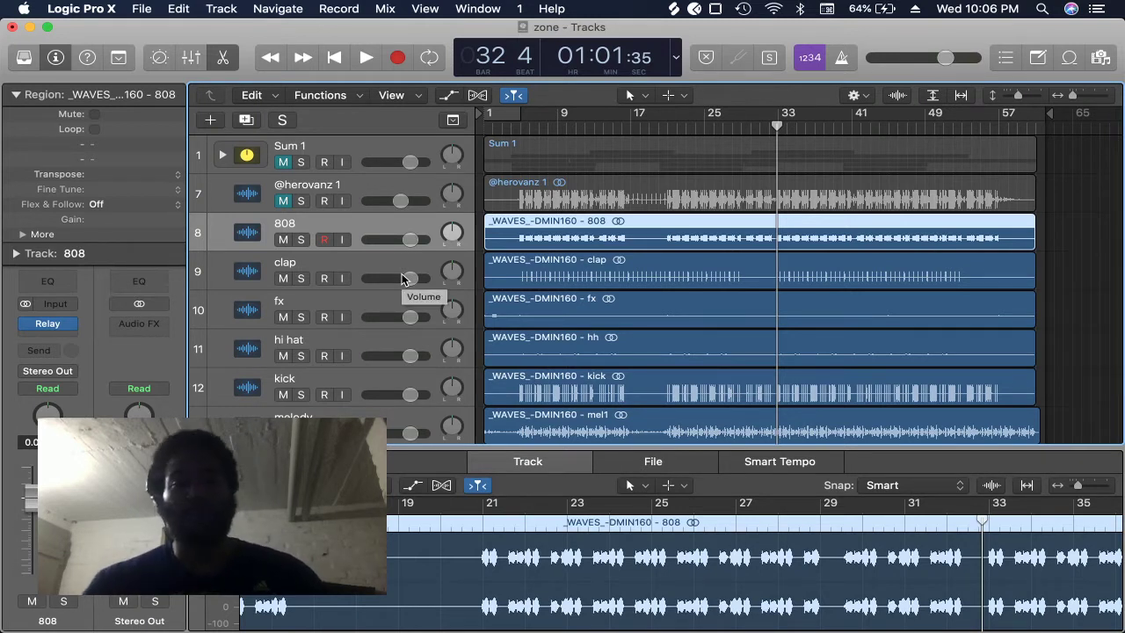
# View the Relay plug-in on the 808 track and close its window.
pyautogui.click(50, 328)
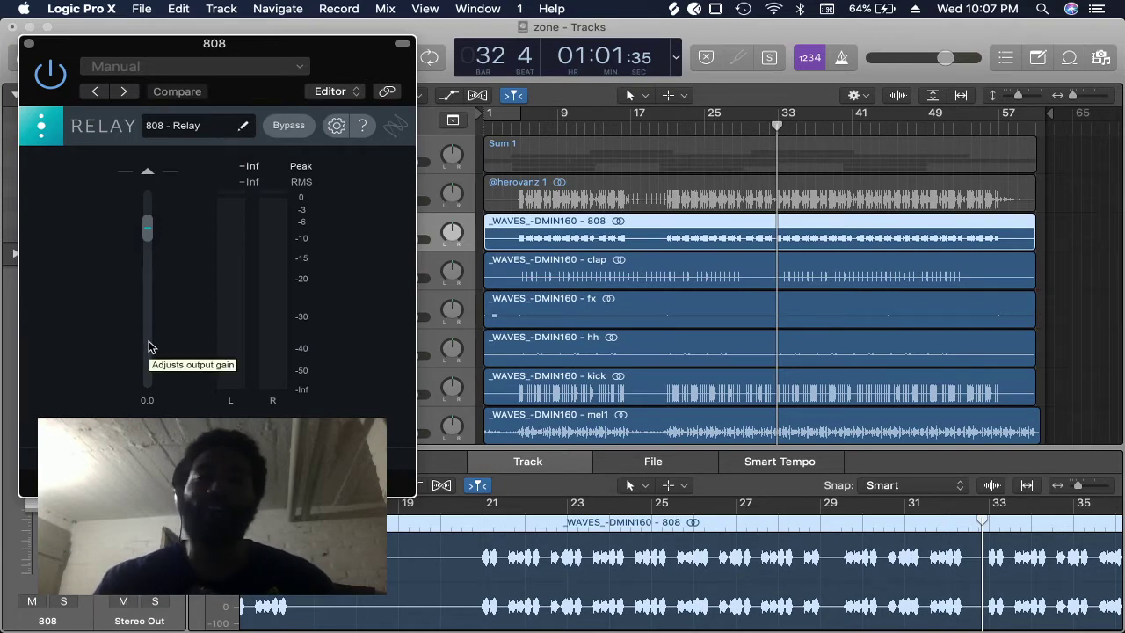
pyautogui.click(29, 44)
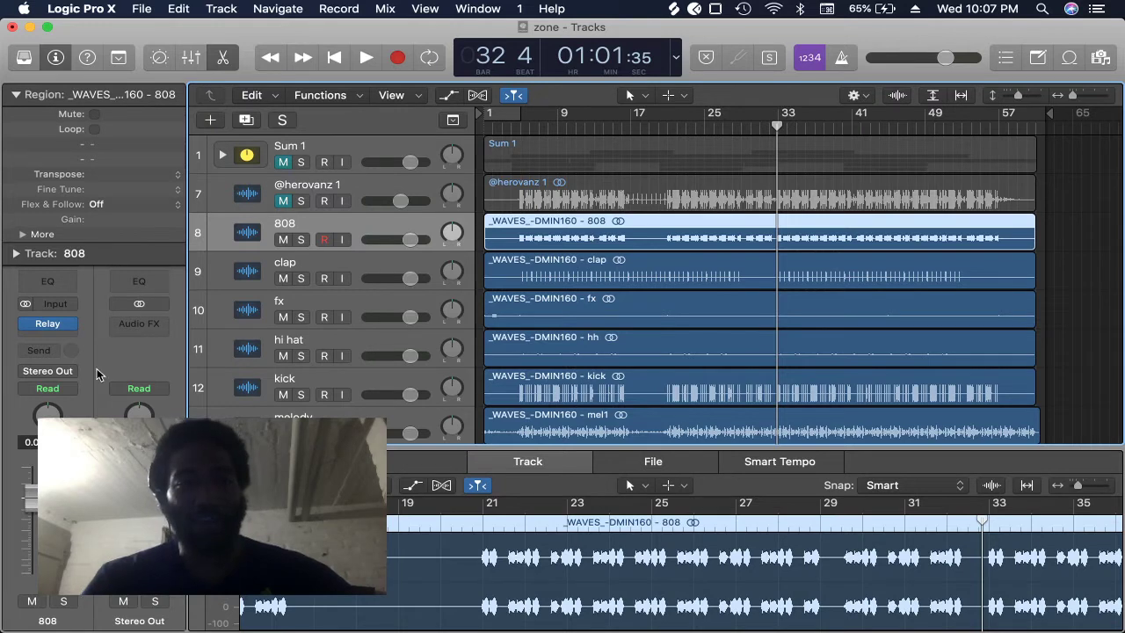
pyautogui.click(349, 378)
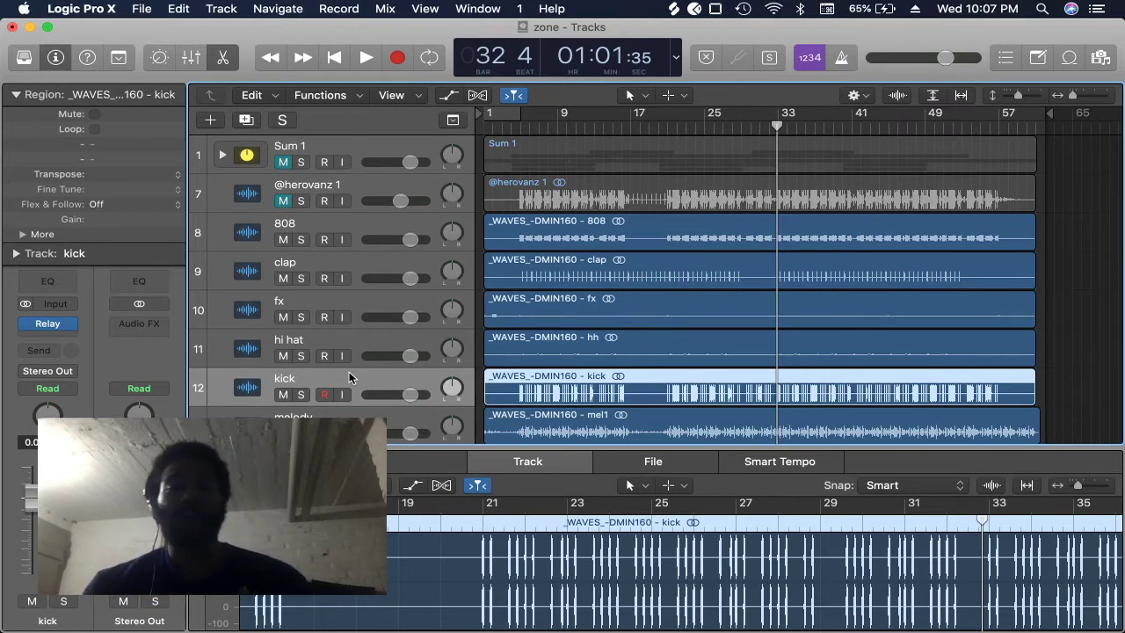
pyautogui.click(300, 394)
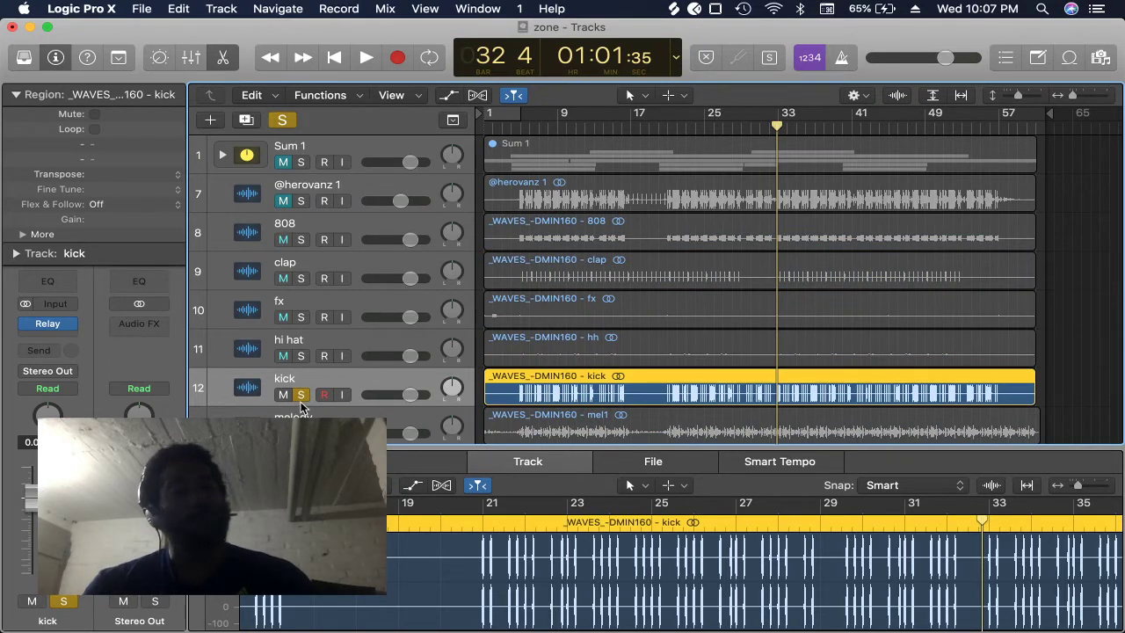
pyautogui.click(300, 395)
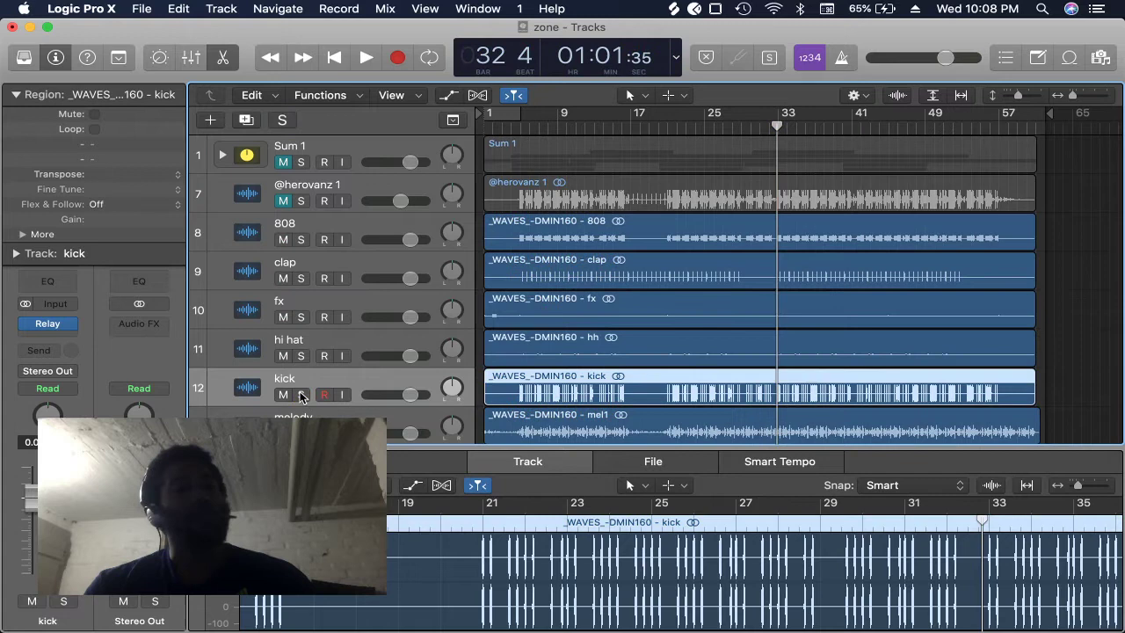
# Insert the Neutron 3 Visual Mixer plug-in on the Stereo Out channel.
pyautogui.click(164, 324)
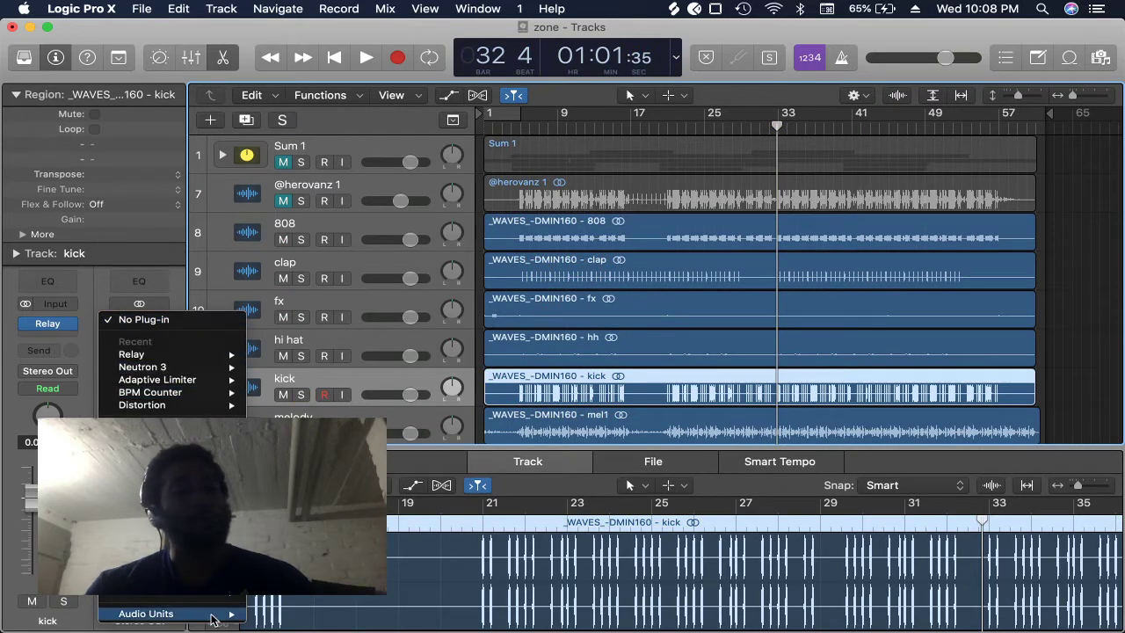
pyautogui.moveTo(220, 615)
pyautogui.moveTo(391, 575)
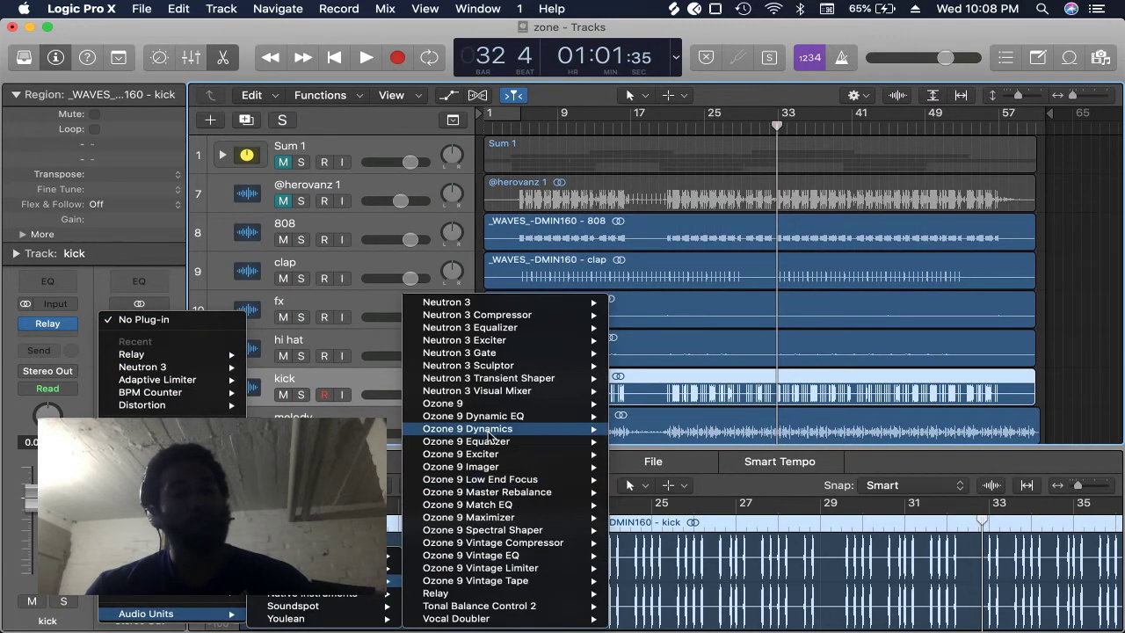
pyautogui.moveTo(514, 584)
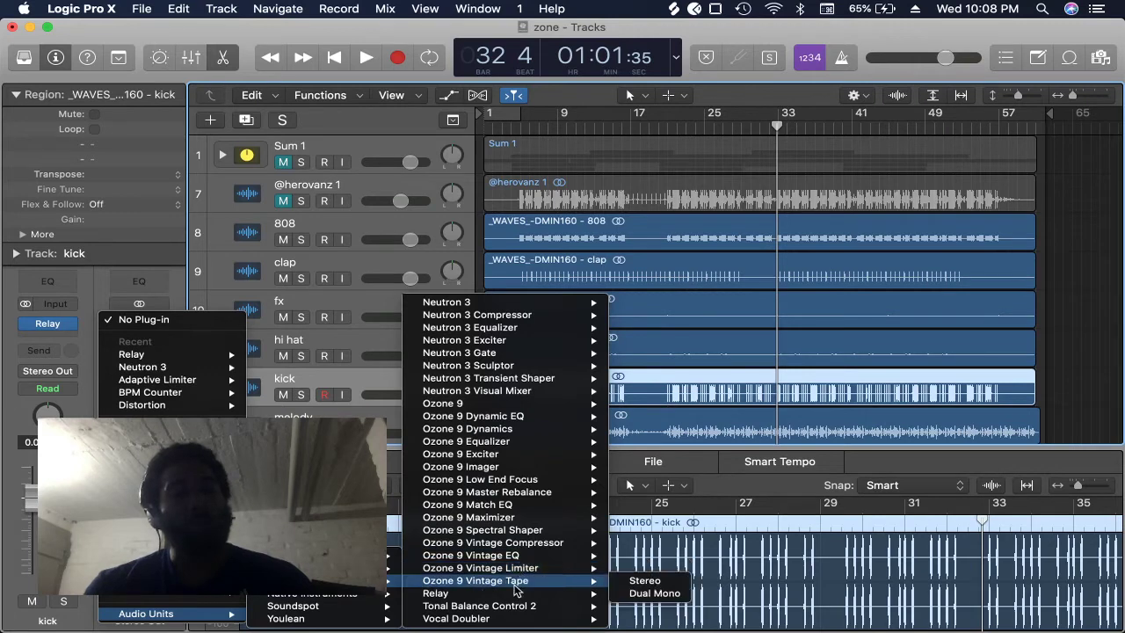
pyautogui.click(557, 393)
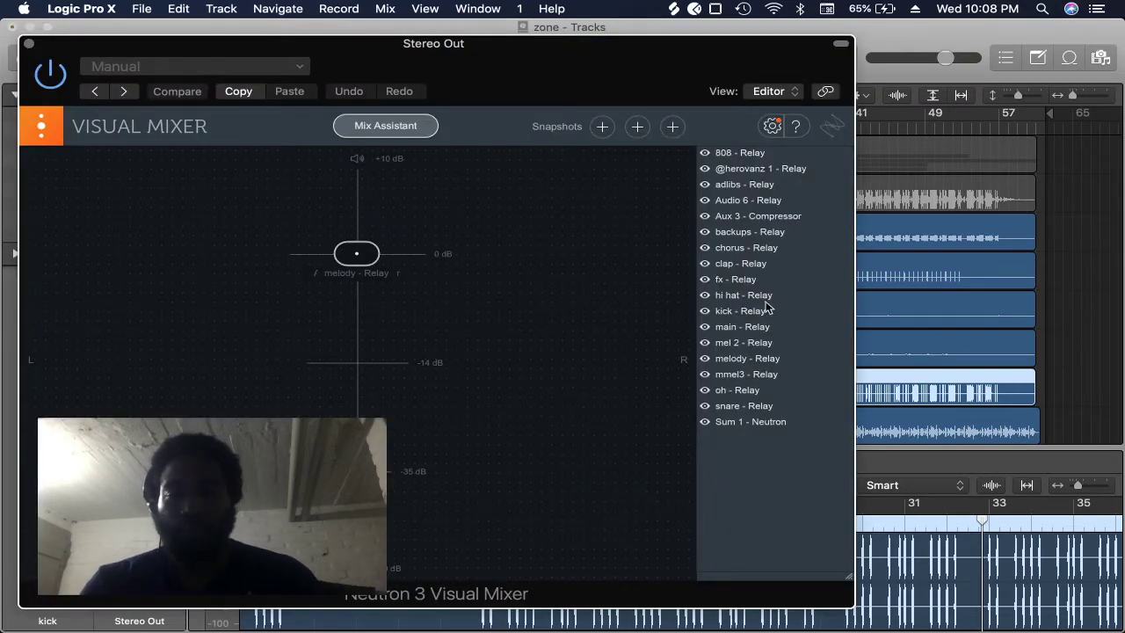
# Hide Sum 1, Aux 3, adlibs, Audio 6 and the track listed directly after 808 from the Visual Mixer.
pyautogui.click(704, 422)
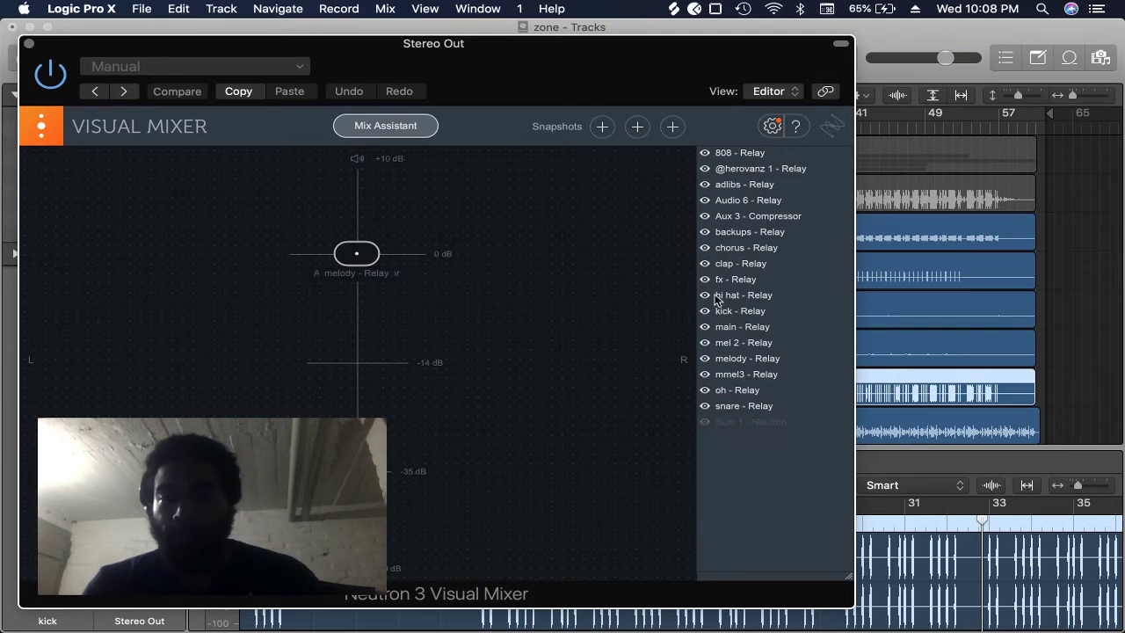
pyautogui.click(704, 215)
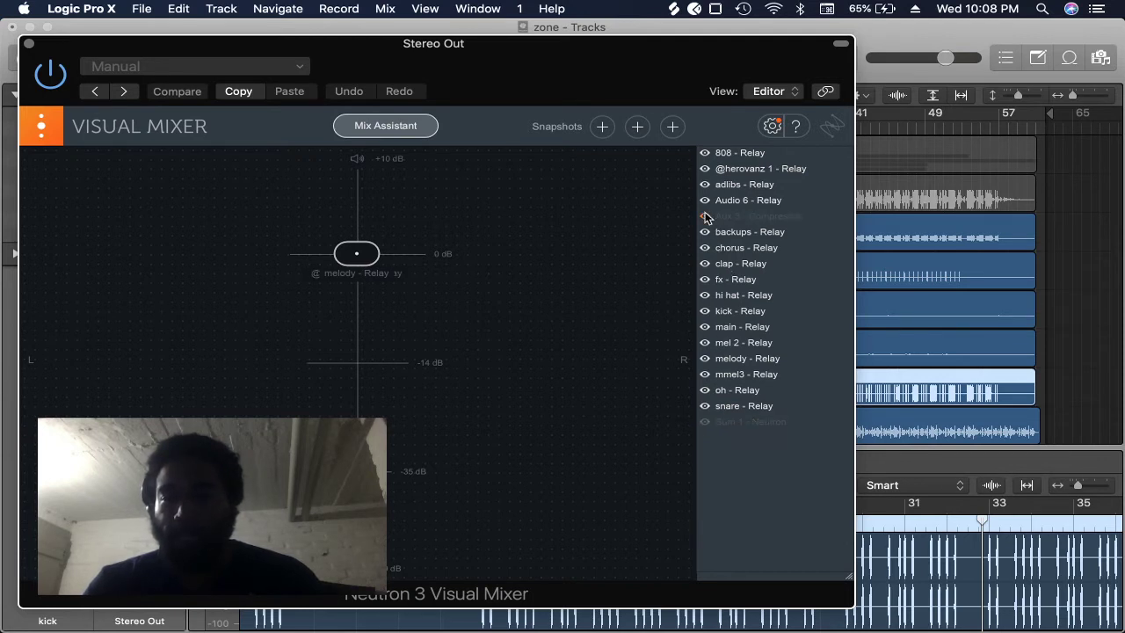
pyautogui.click(704, 168)
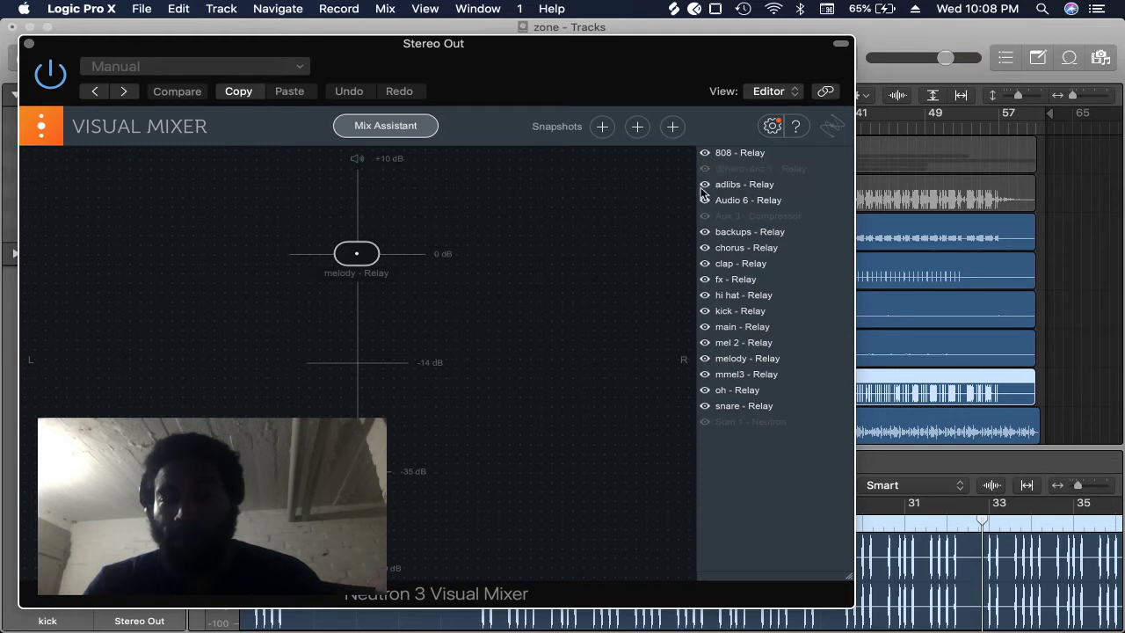
pyautogui.click(704, 185)
pyautogui.click(704, 200)
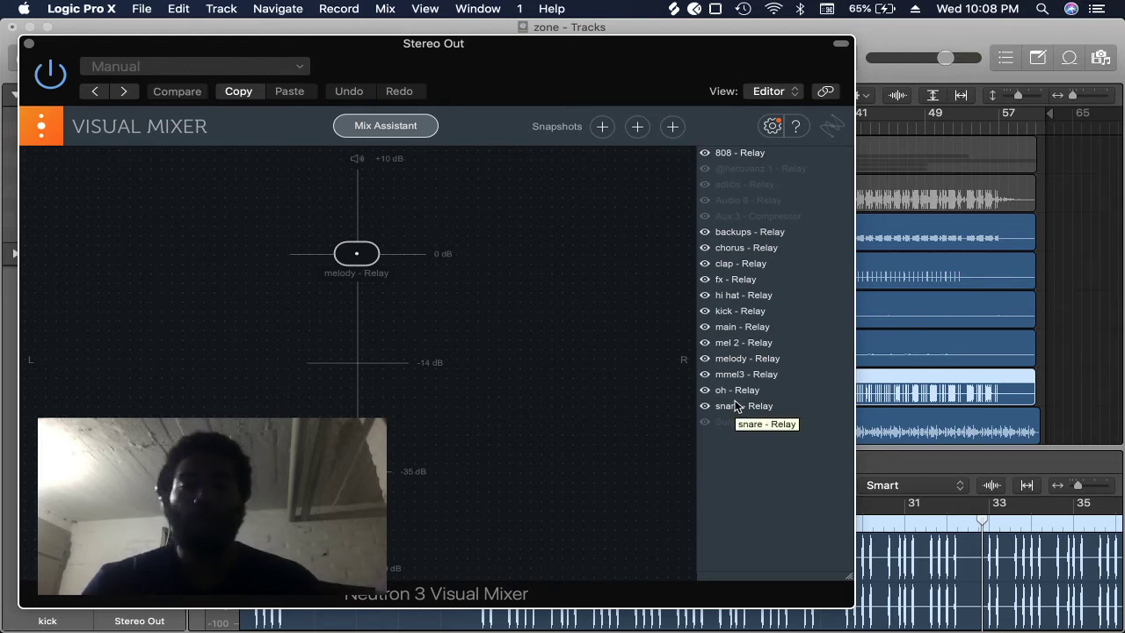
# Lower the melody, mmel3, oh and snare nodes from 0 dB to the bottom of the Visual Mixer's level scale.
pyautogui.click(358, 261)
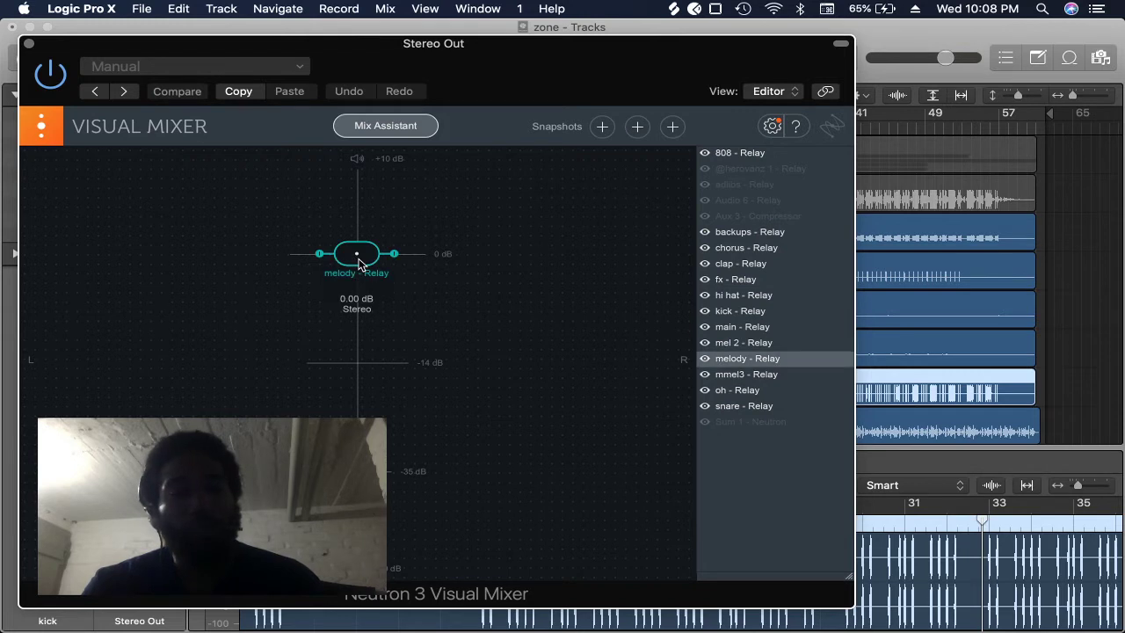
pyautogui.moveTo(362, 253); pyautogui.dragTo(358, 604)
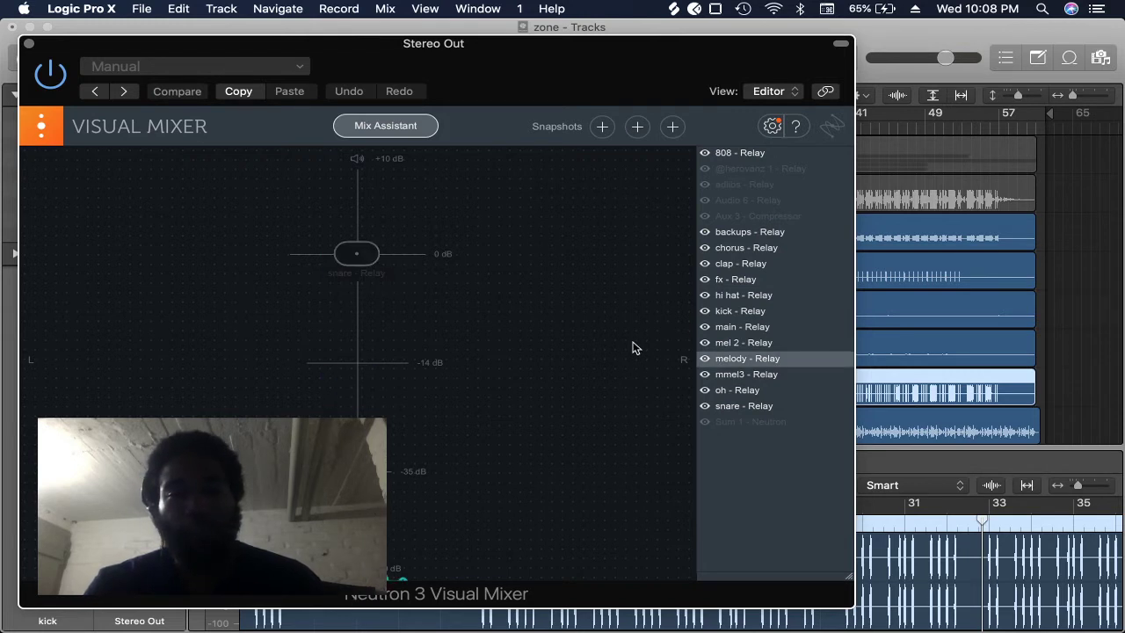
pyautogui.click(780, 376)
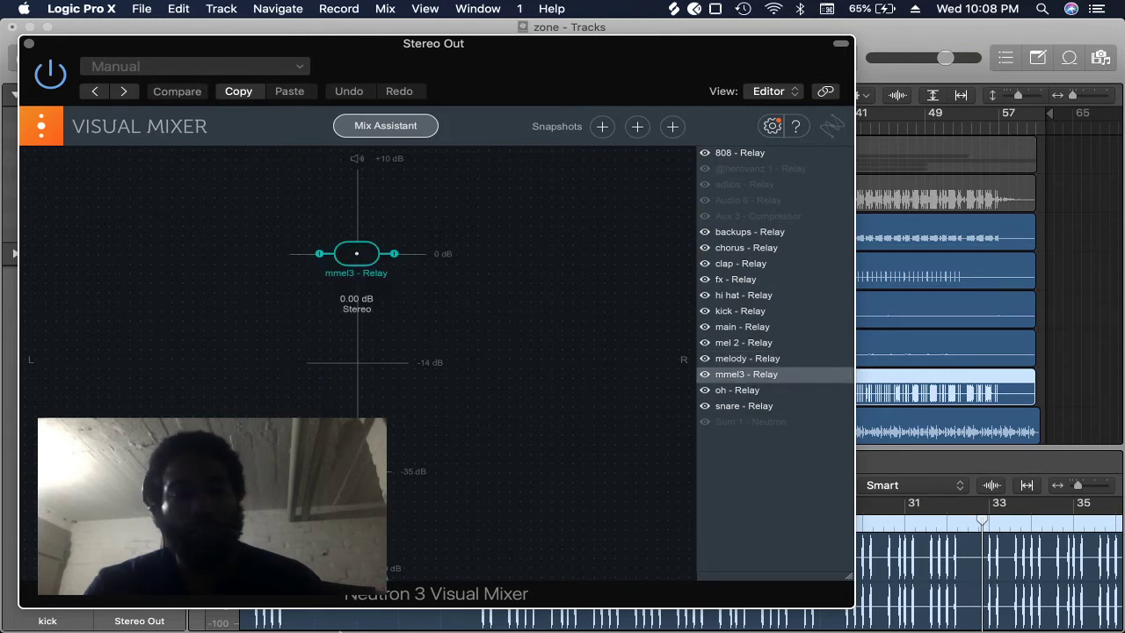
pyautogui.click(744, 394)
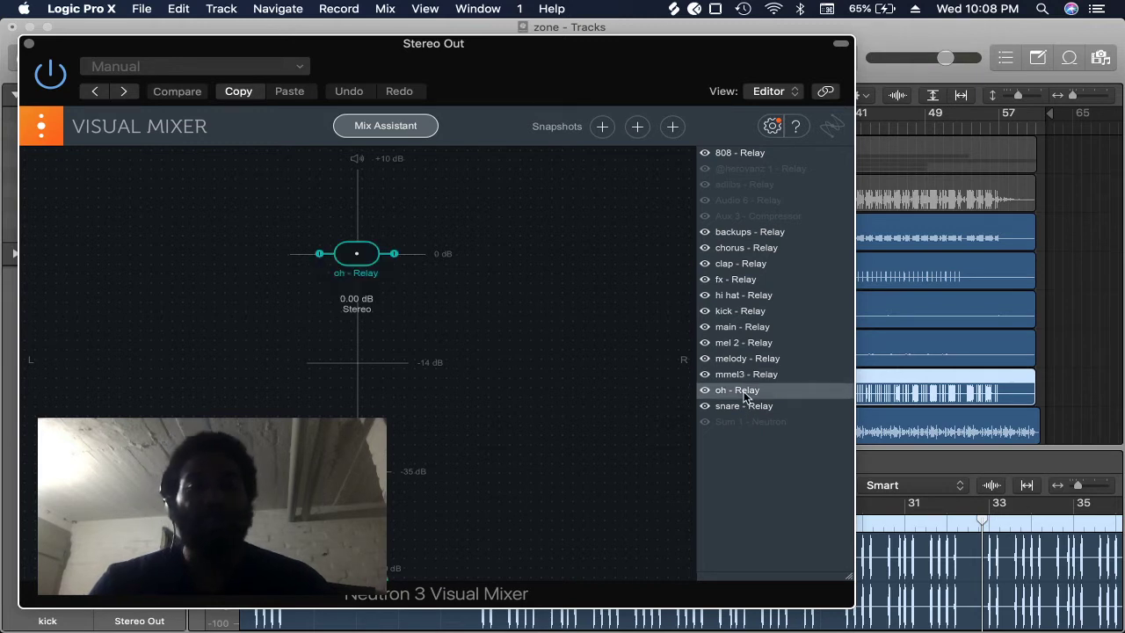
pyautogui.moveTo(358, 254); pyautogui.dragTo(391, 580)
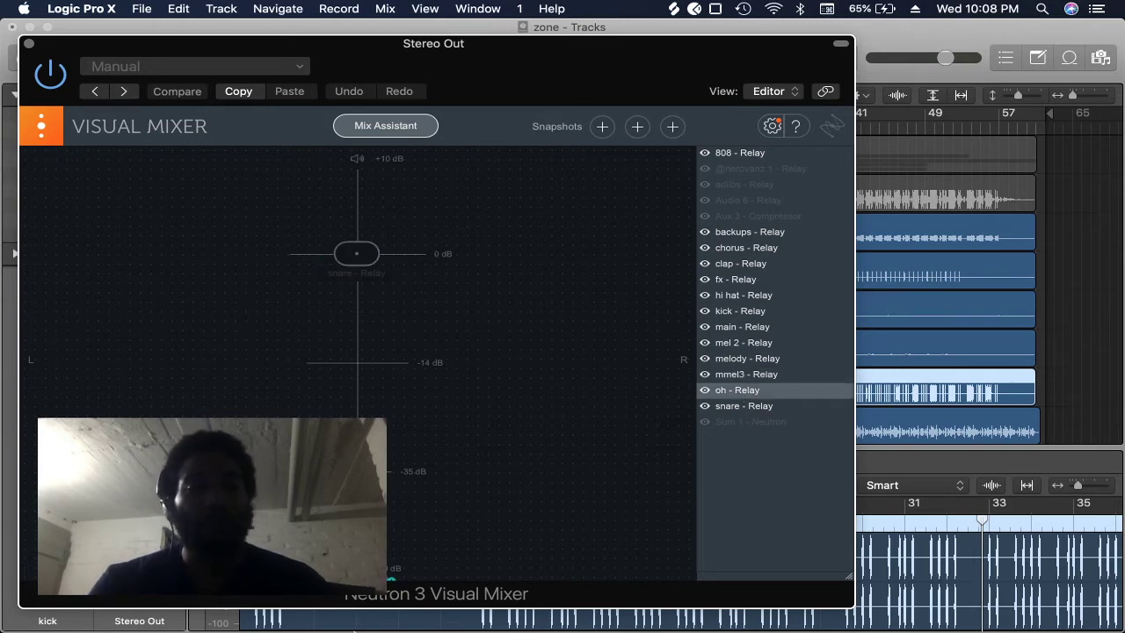
pyautogui.click(741, 408)
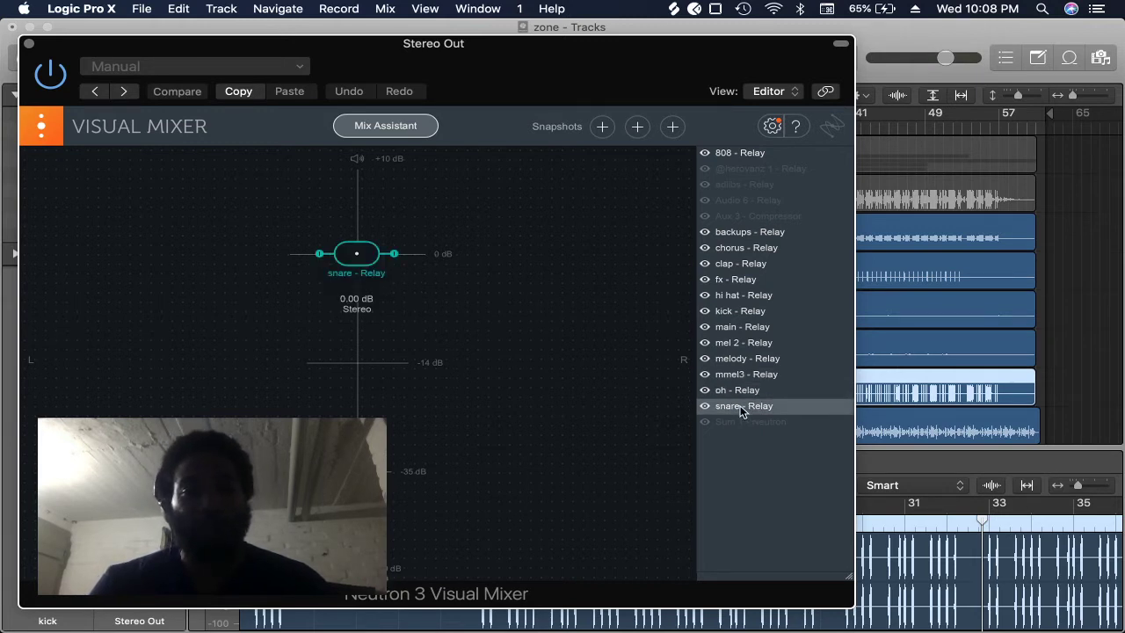
pyautogui.moveTo(358, 255); pyautogui.dragTo(362, 629)
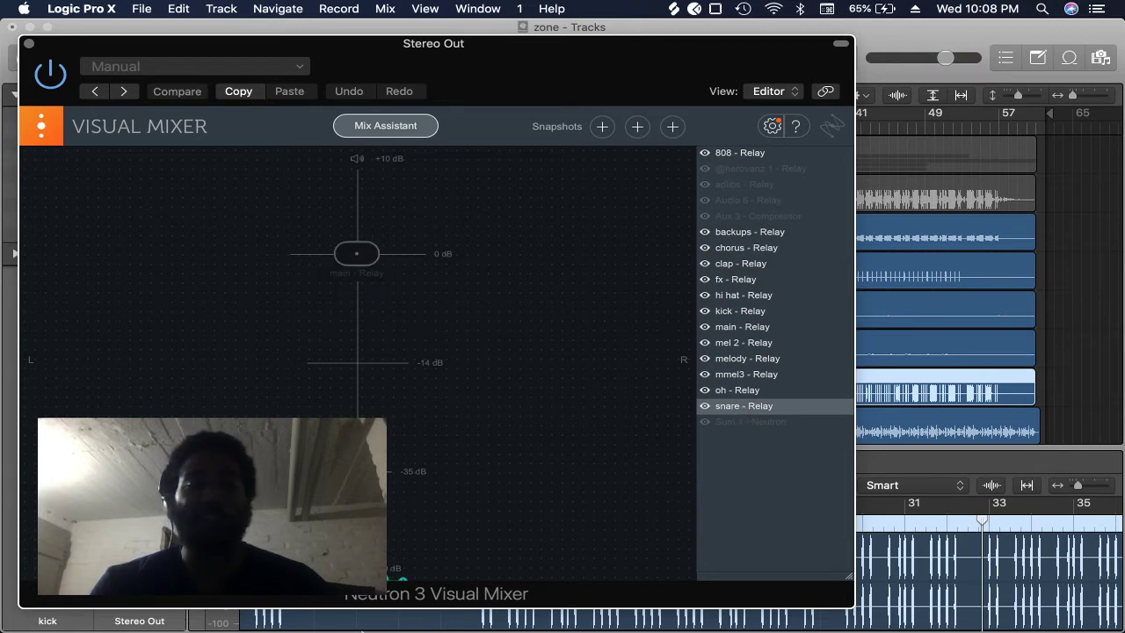
# Lower the mel 2, main and fx nodes to the bottom of the Visual Mixer's level scale.
pyautogui.click(738, 345)
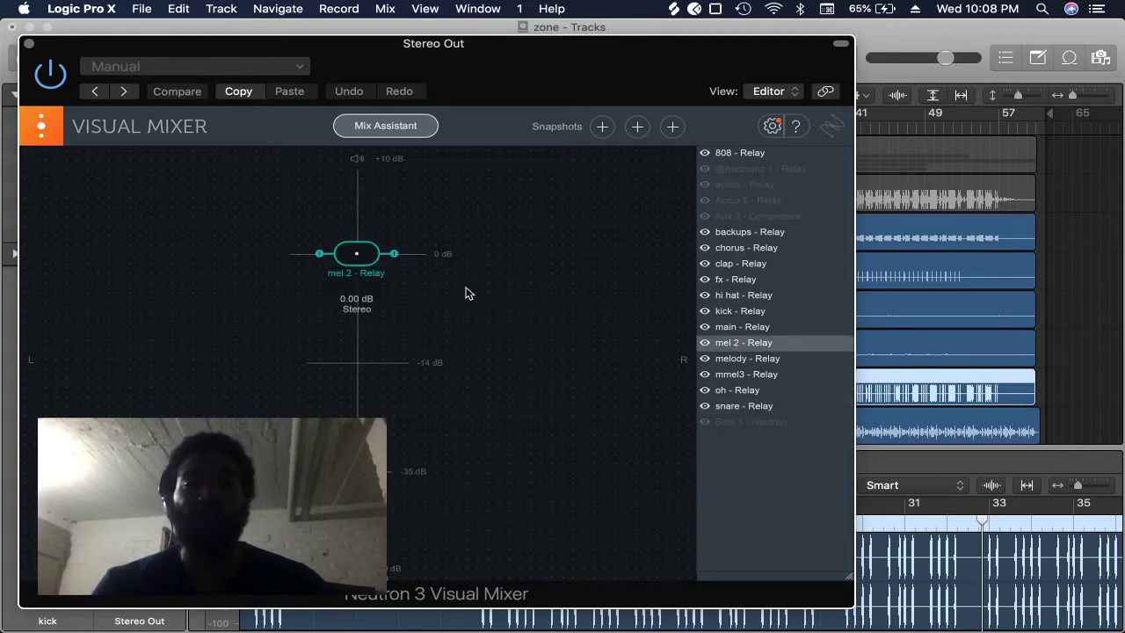
pyautogui.moveTo(358, 254); pyautogui.dragTo(352, 625)
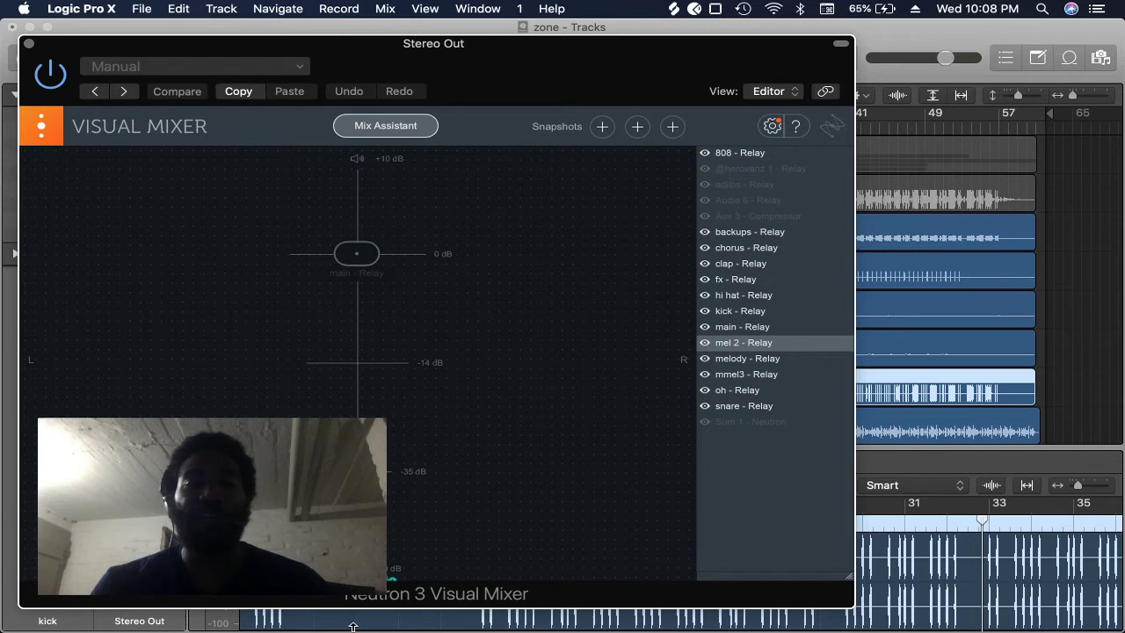
pyautogui.click(361, 261)
pyautogui.moveTo(362, 264); pyautogui.dragTo(359, 569)
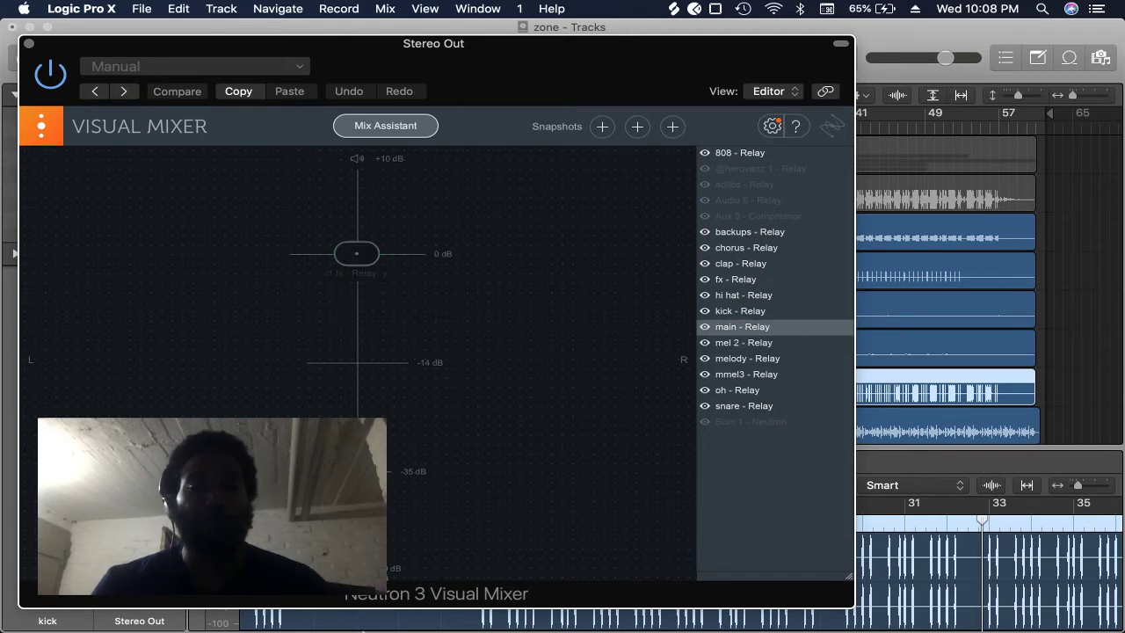
pyautogui.click(356, 255)
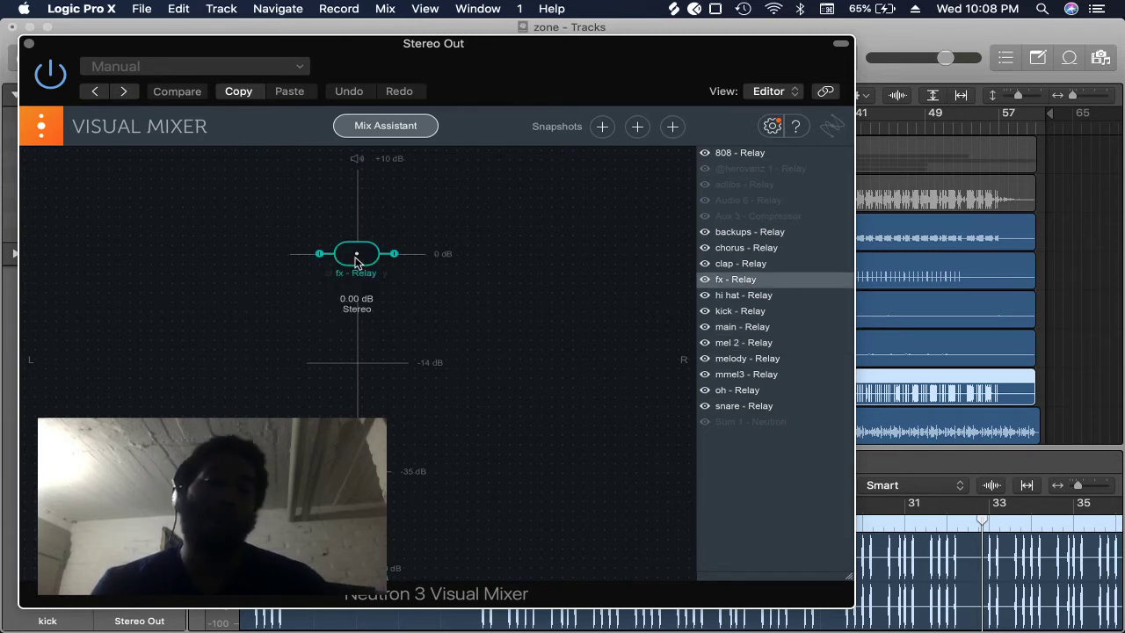
pyautogui.moveTo(356, 255); pyautogui.dragTo(345, 628)
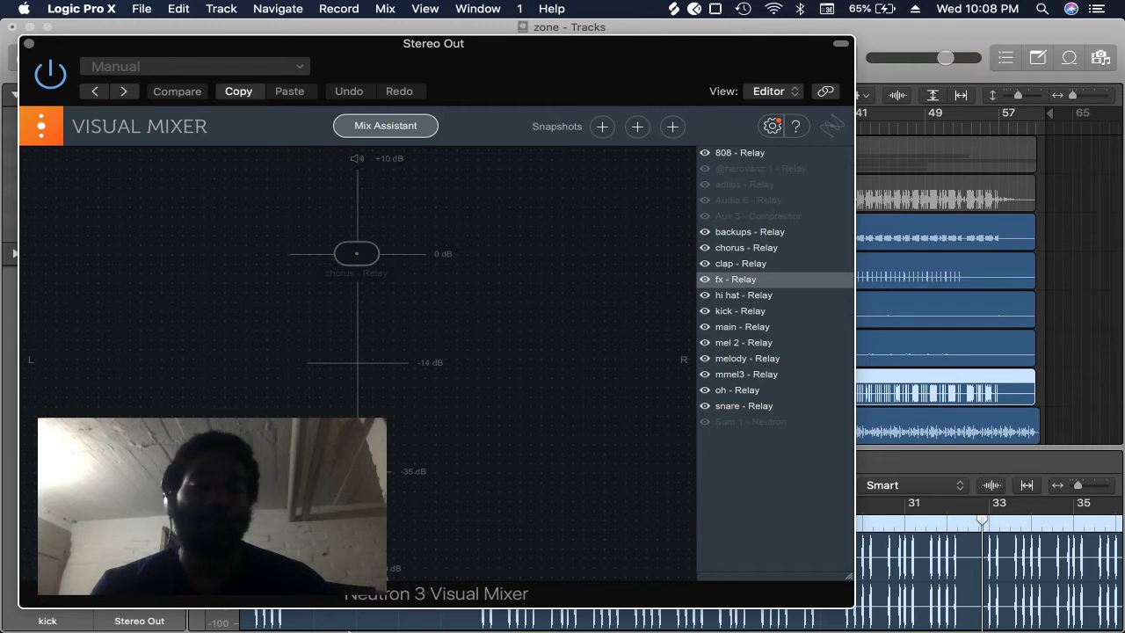
# Lower the chorus and 808 nodes to the bottom of the level scale, and hide chorus and backups from the Visual Mixer.
pyautogui.click(357, 255)
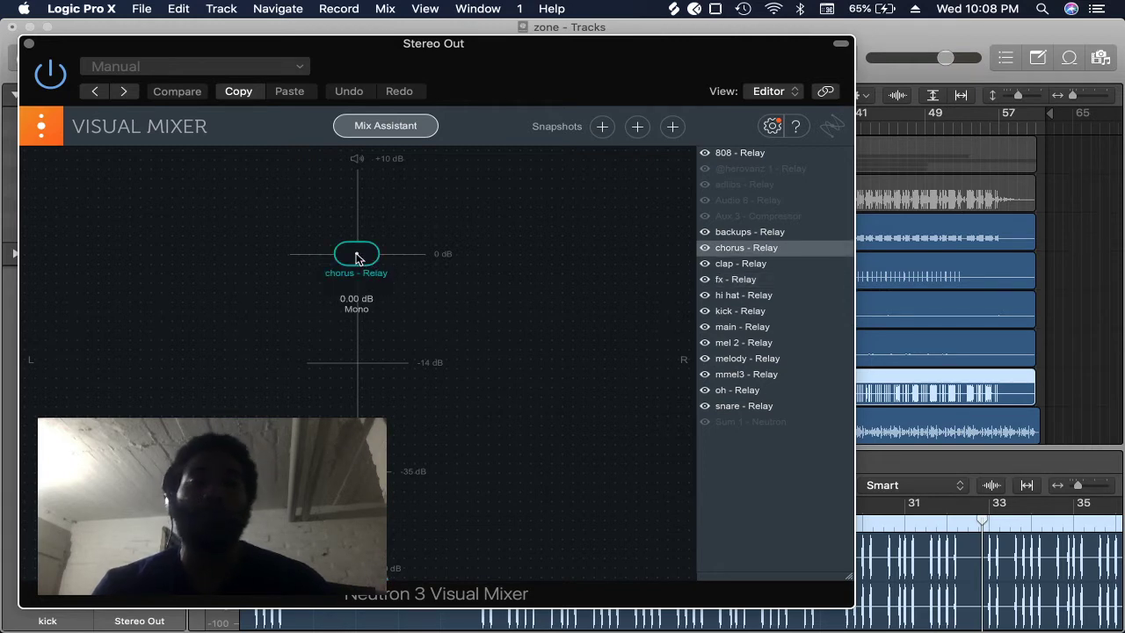
pyautogui.moveTo(357, 255); pyautogui.dragTo(345, 621)
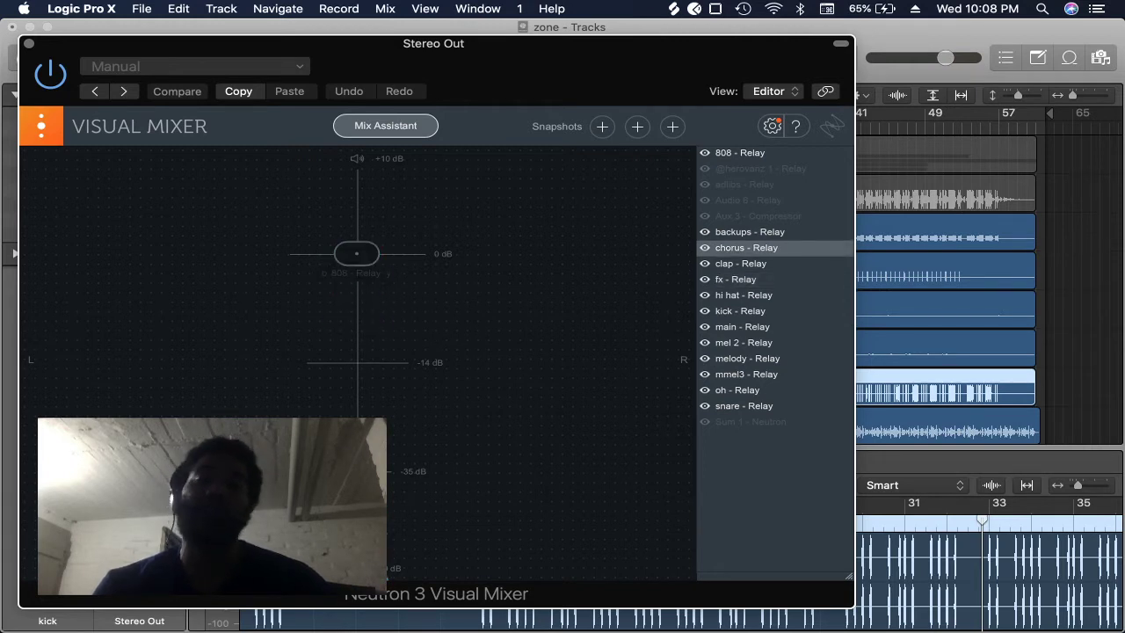
pyautogui.click(357, 257)
pyautogui.click(705, 249)
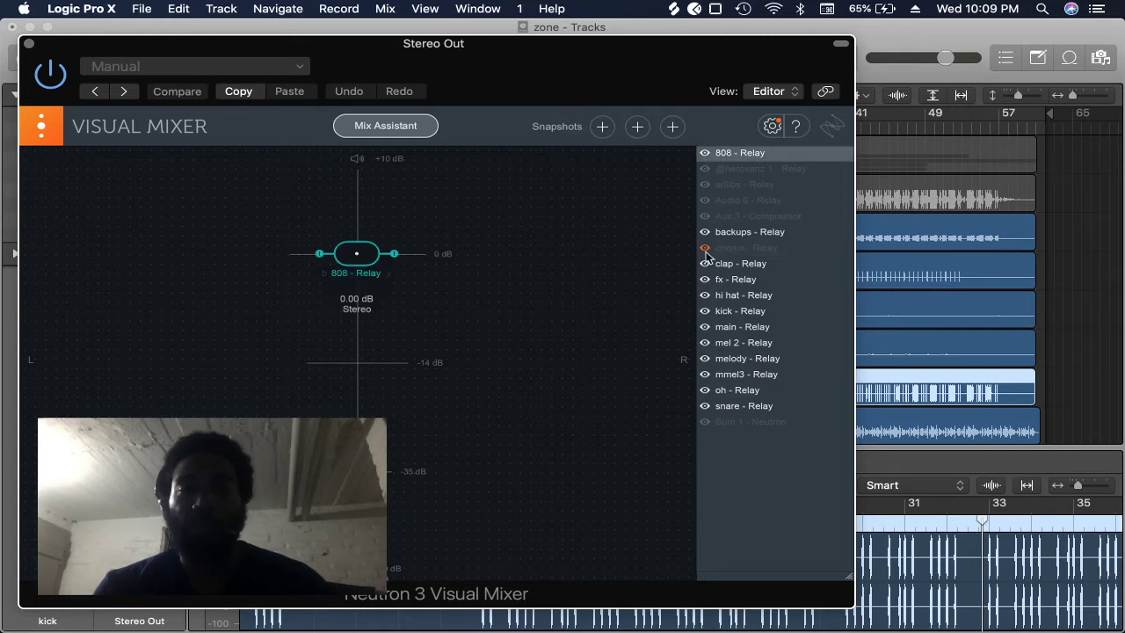
pyautogui.click(704, 232)
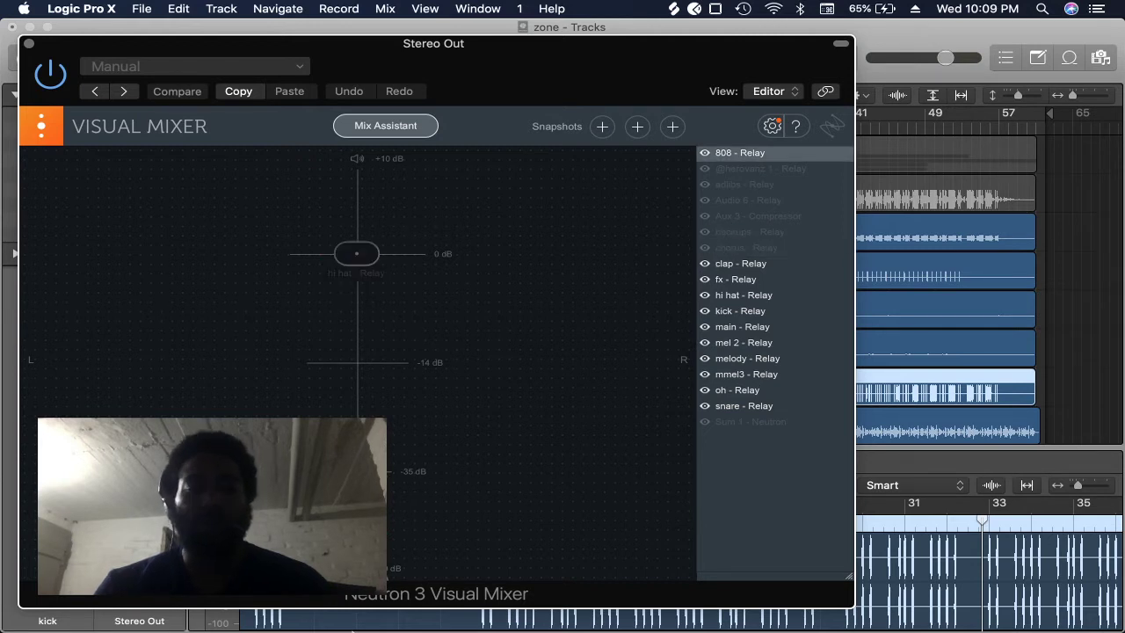
# Lower the hi hat and clap nodes to the bottom of the level scale and the kick node to about -38.9 dB.
pyautogui.click(360, 256)
pyautogui.moveTo(359, 253); pyautogui.dragTo(359, 583)
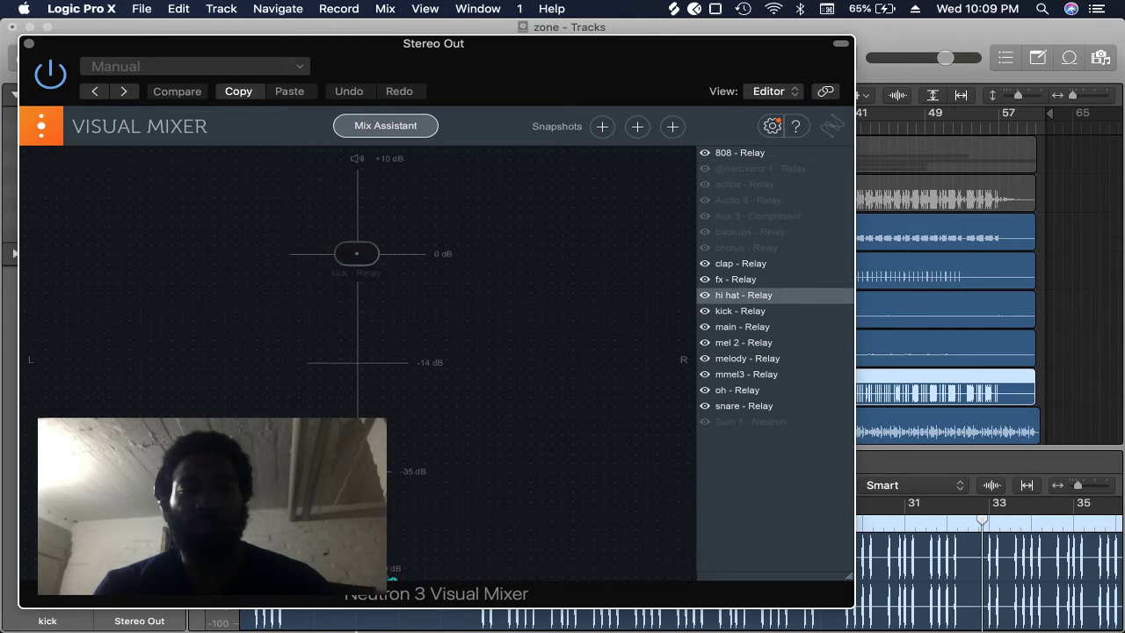
pyautogui.click(364, 254)
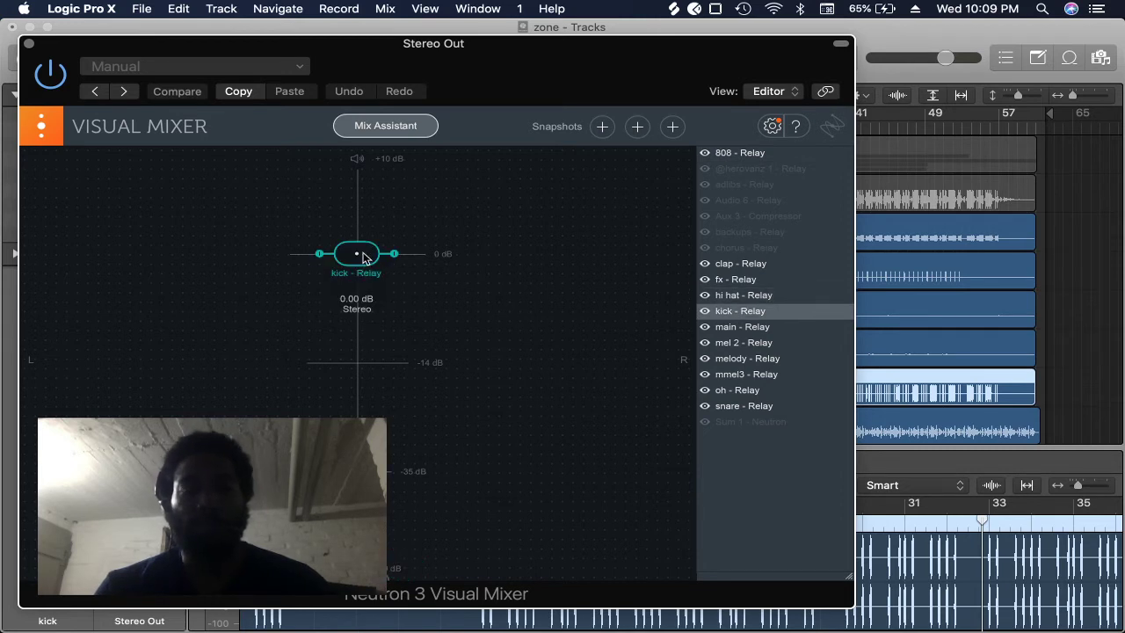
pyautogui.moveTo(364, 254); pyautogui.dragTo(366, 319)
pyautogui.moveTo(366, 257); pyautogui.dragTo(345, 630)
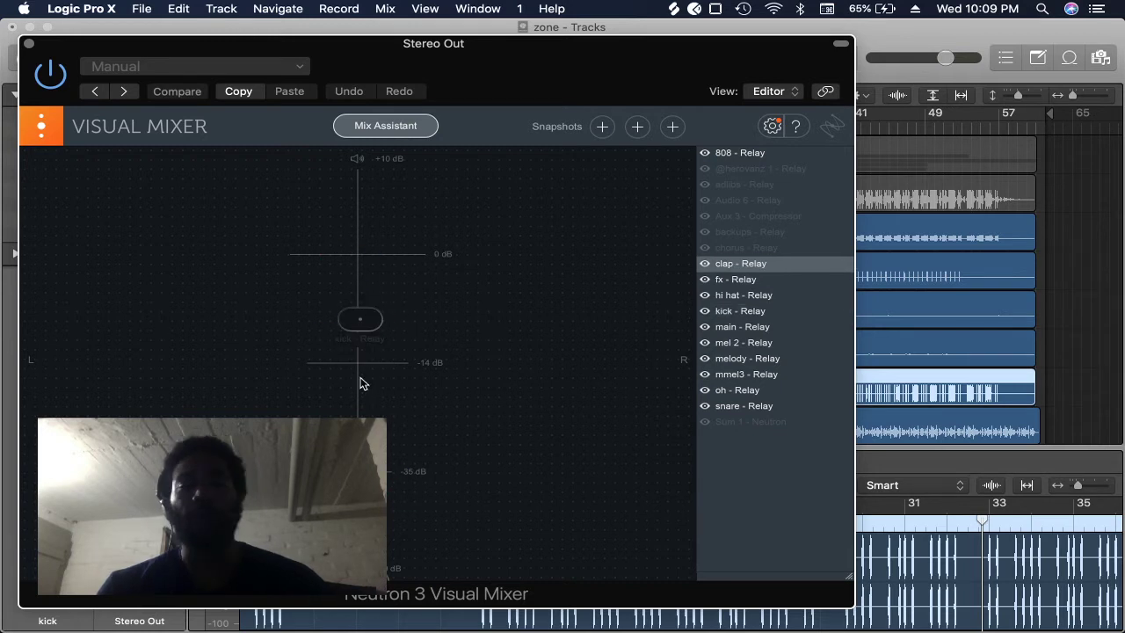
pyautogui.moveTo(366, 322); pyautogui.dragTo(387, 475)
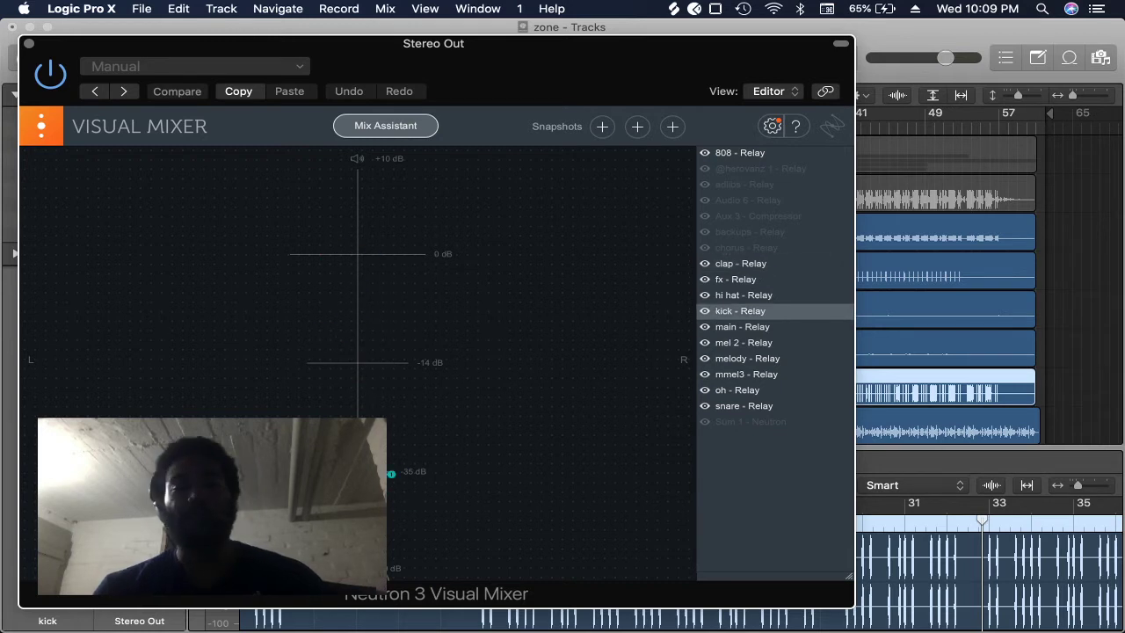
# Move the Visual Mixer window clear of the timeline and set a cycle region from about bar 5 to bar 16.
pyautogui.moveTo(412, 50); pyautogui.dragTo(699, 28)
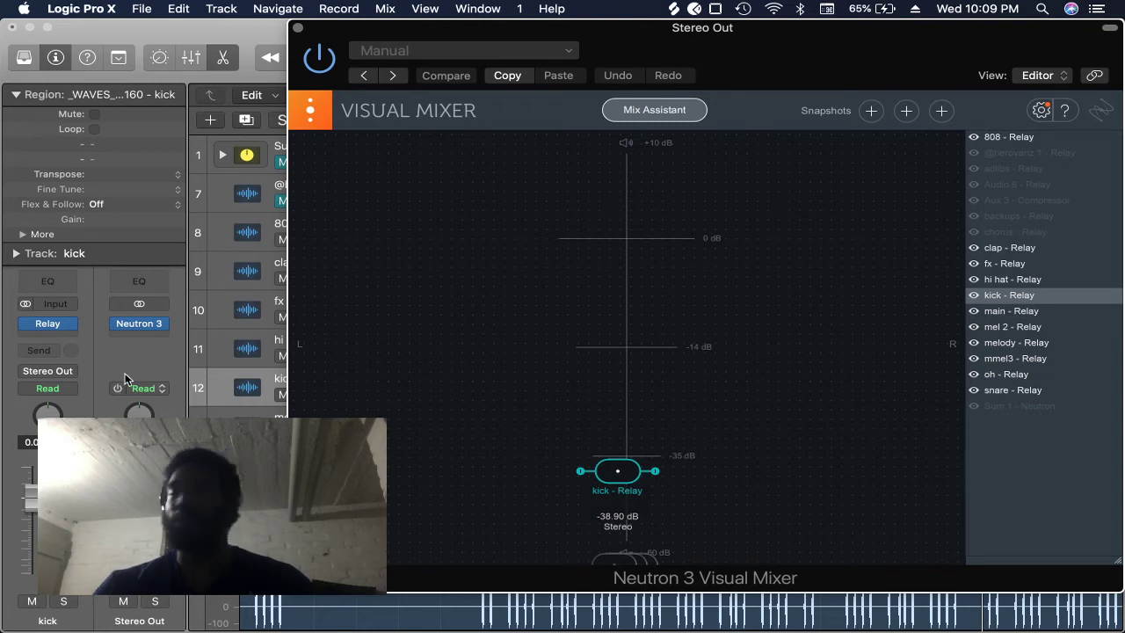
pyautogui.moveTo(504, 35); pyautogui.dragTo(421, 303)
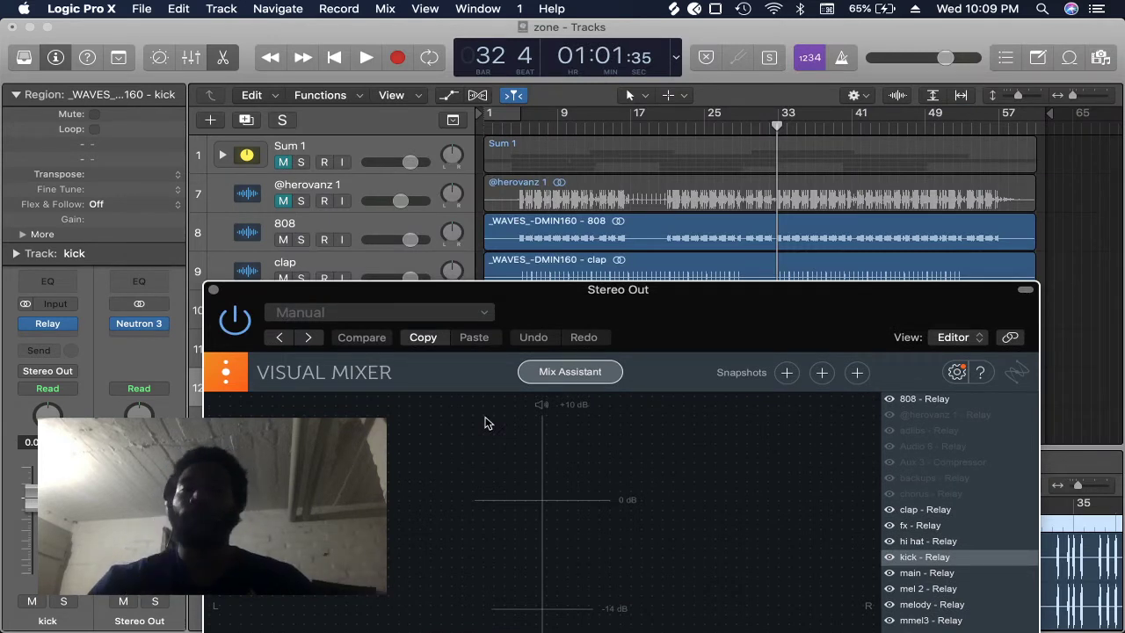
pyautogui.moveTo(669, 129); pyautogui.dragTo(676, 151)
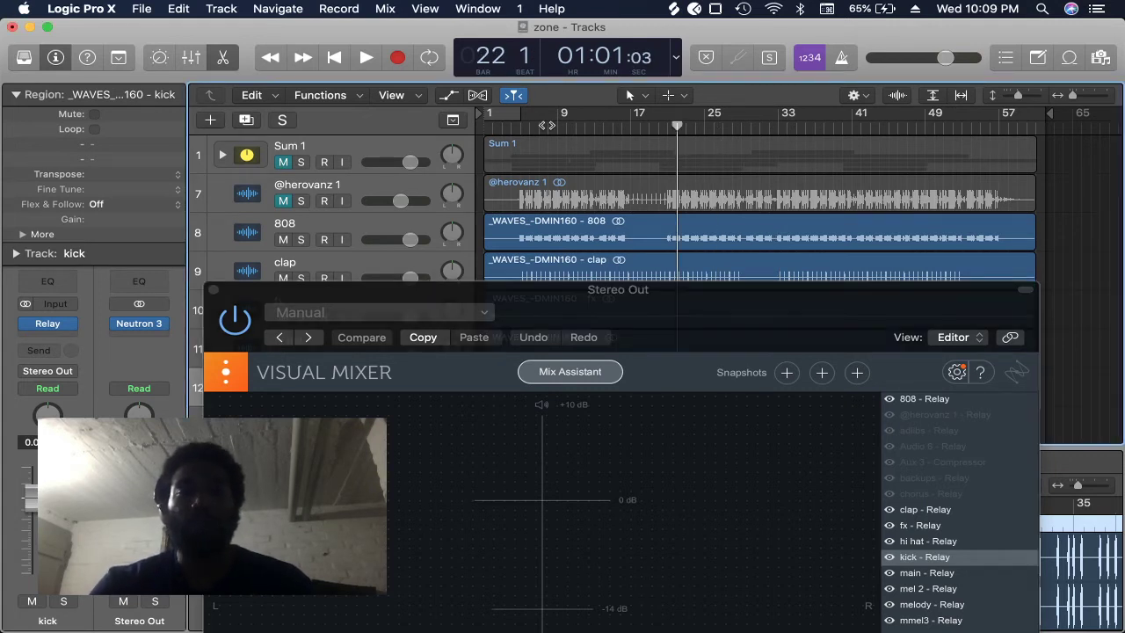
pyautogui.moveTo(524, 114); pyautogui.dragTo(624, 167)
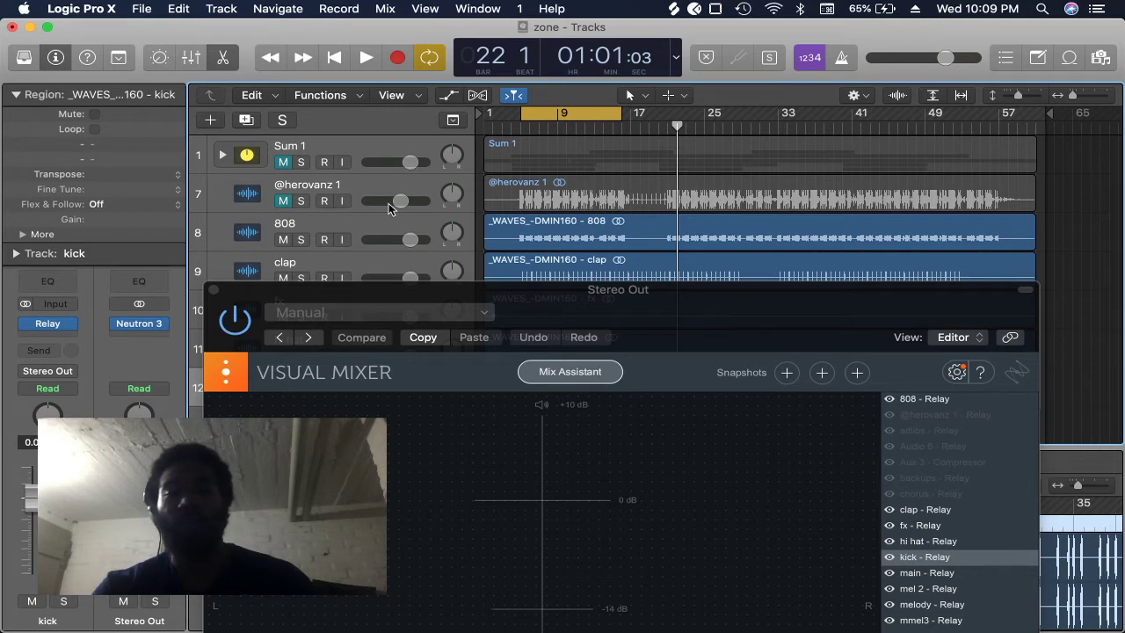
# Play the cycle with the track below Sum 1 unmuted and soloed, briefly solo Sum 1 too, and mute both tracks again.
pyautogui.click(282, 200)
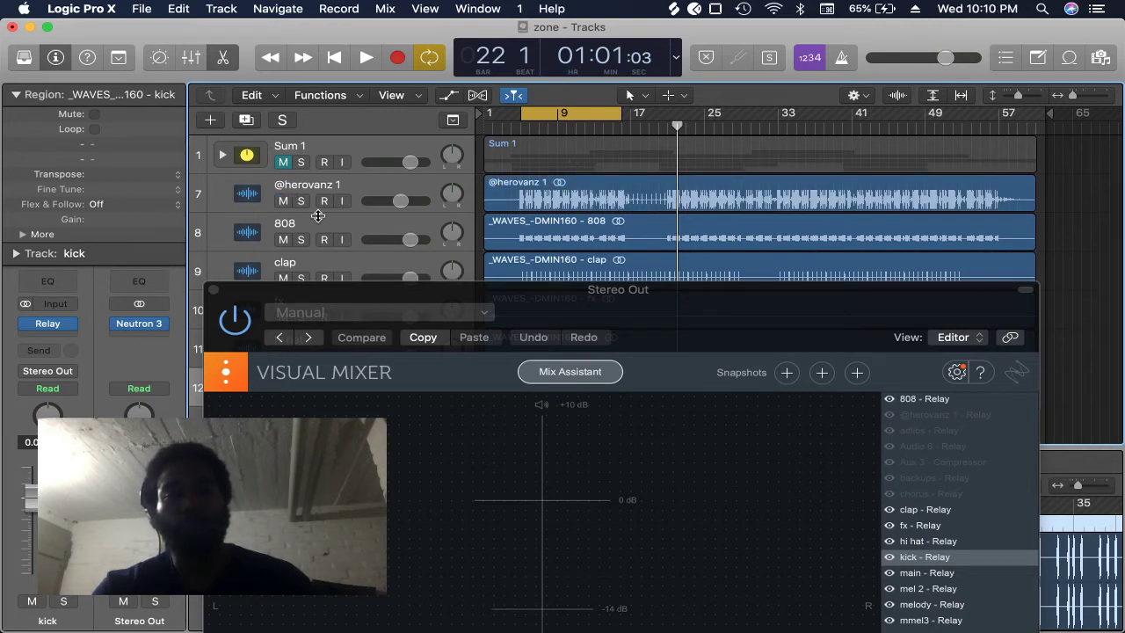
pyautogui.click(302, 202)
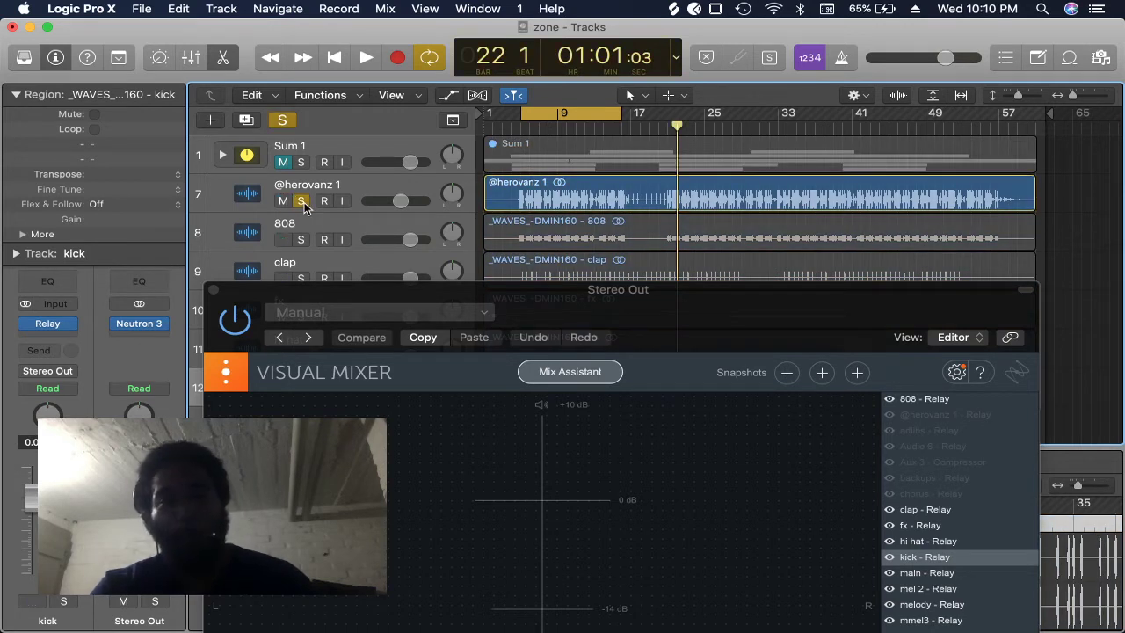
pyautogui.press('space')
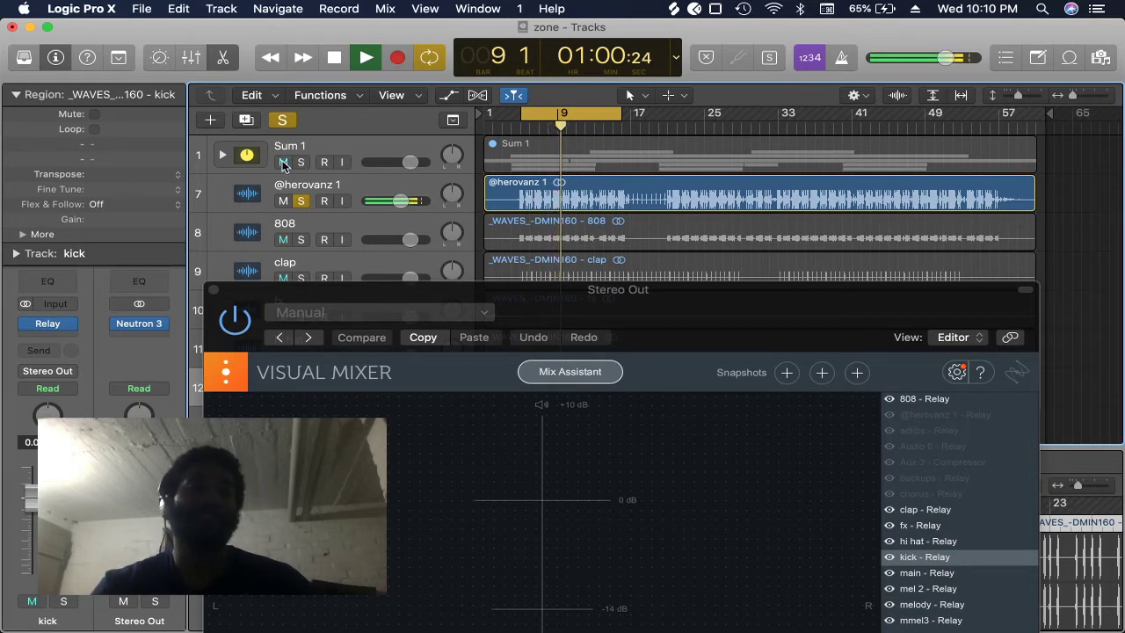
pyautogui.click(300, 163)
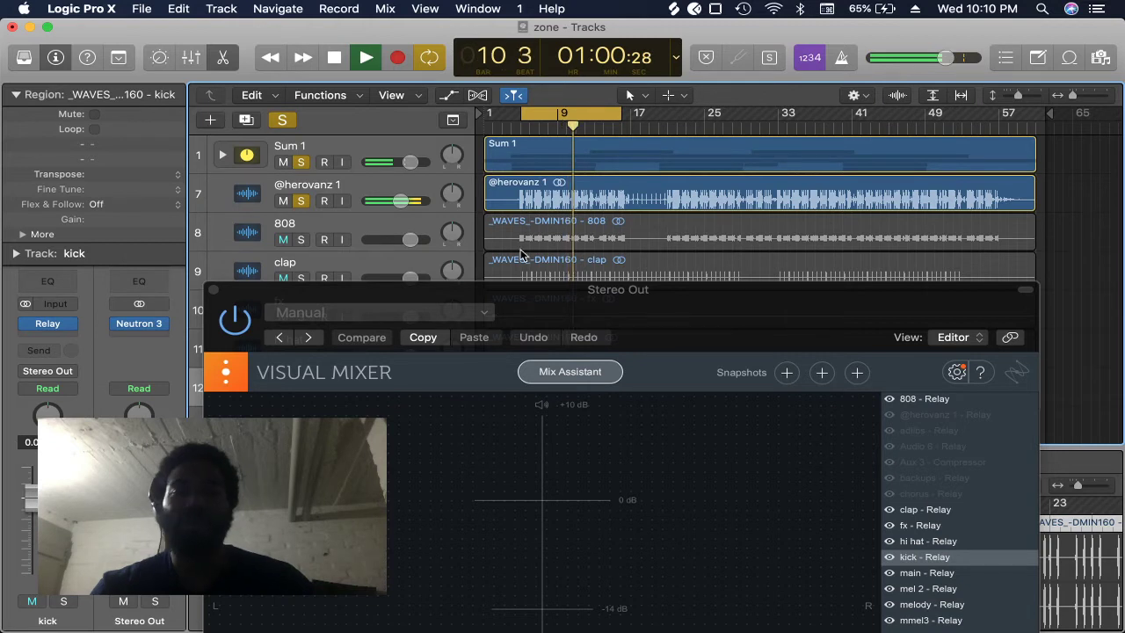
pyautogui.click(300, 162)
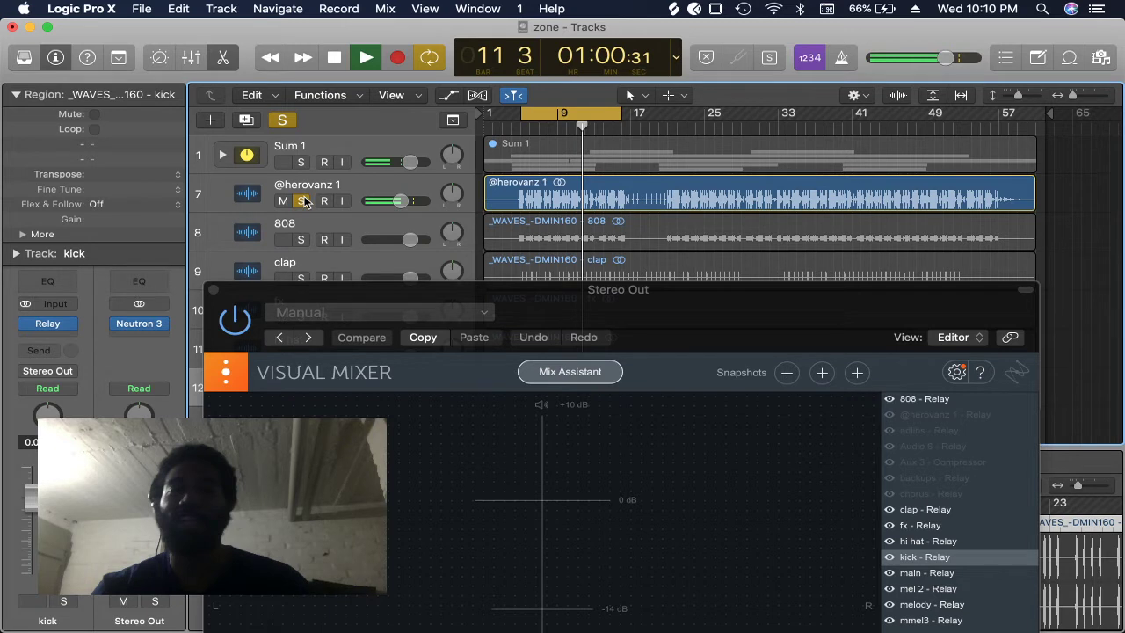
pyautogui.click(301, 201)
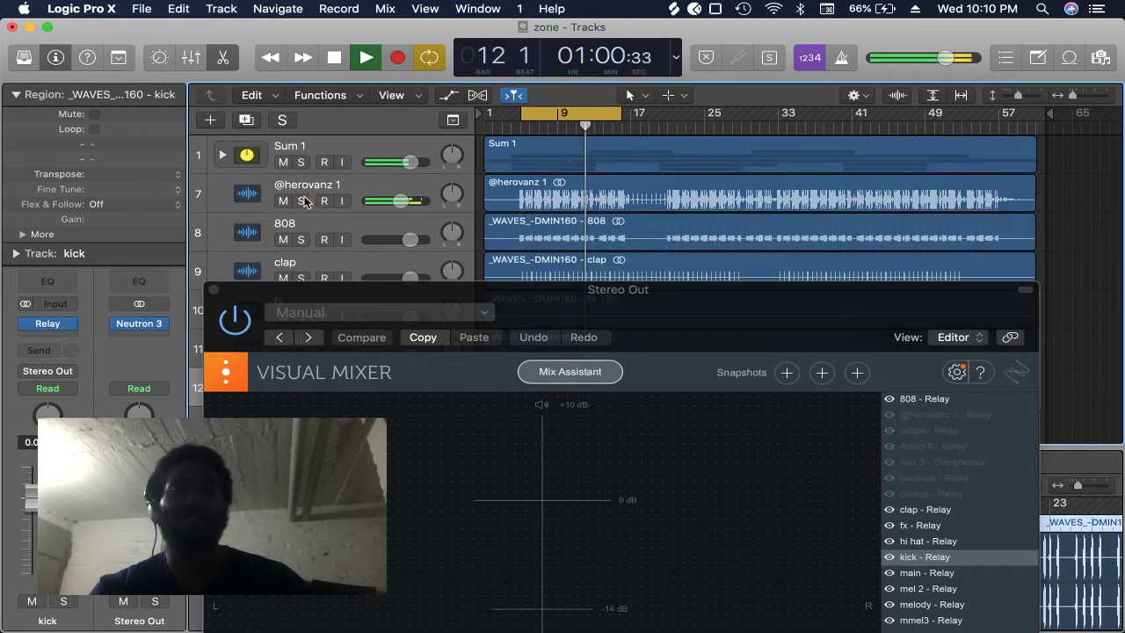
pyautogui.press('space')
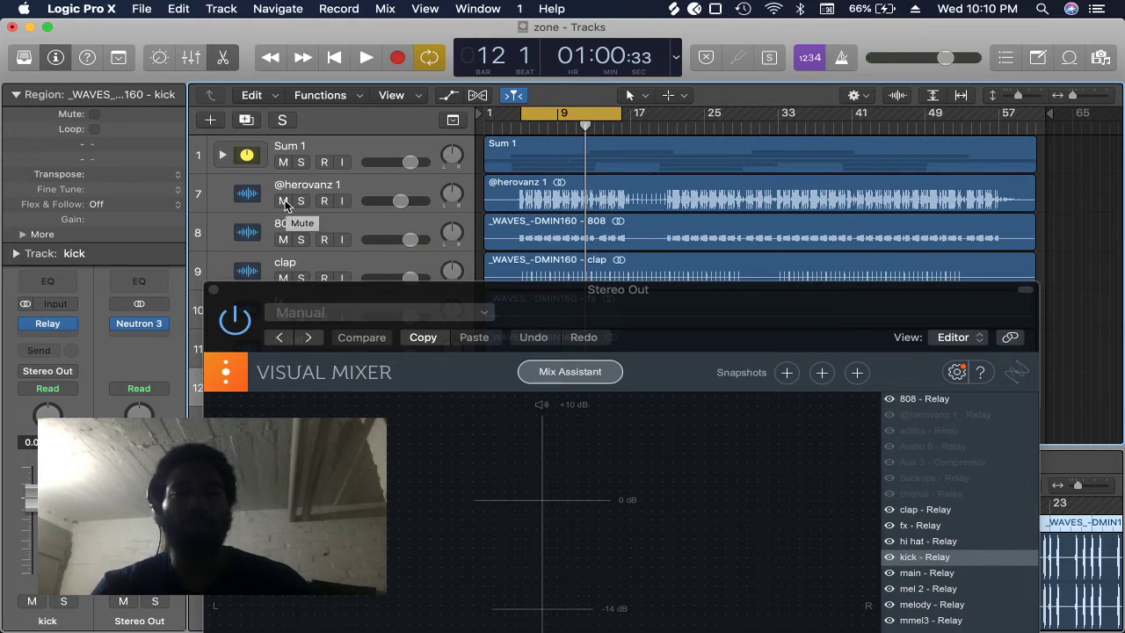
pyautogui.click(283, 202)
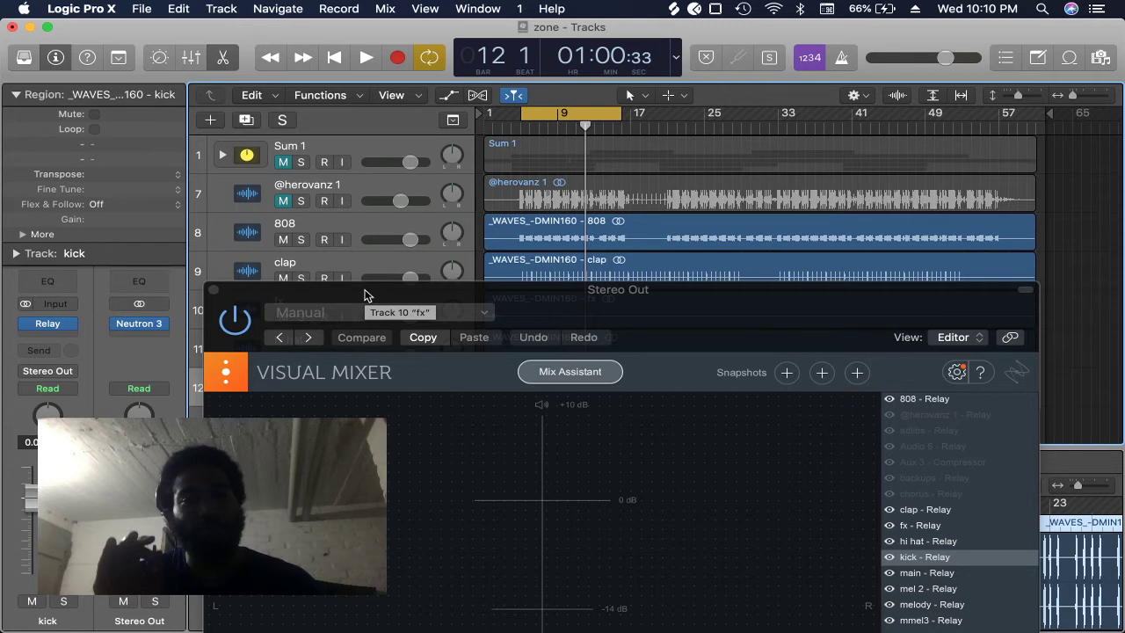
# Play the cycle and set the kick node's level in the Visual Mixer to about -10.6 dB.
pyautogui.press('space')
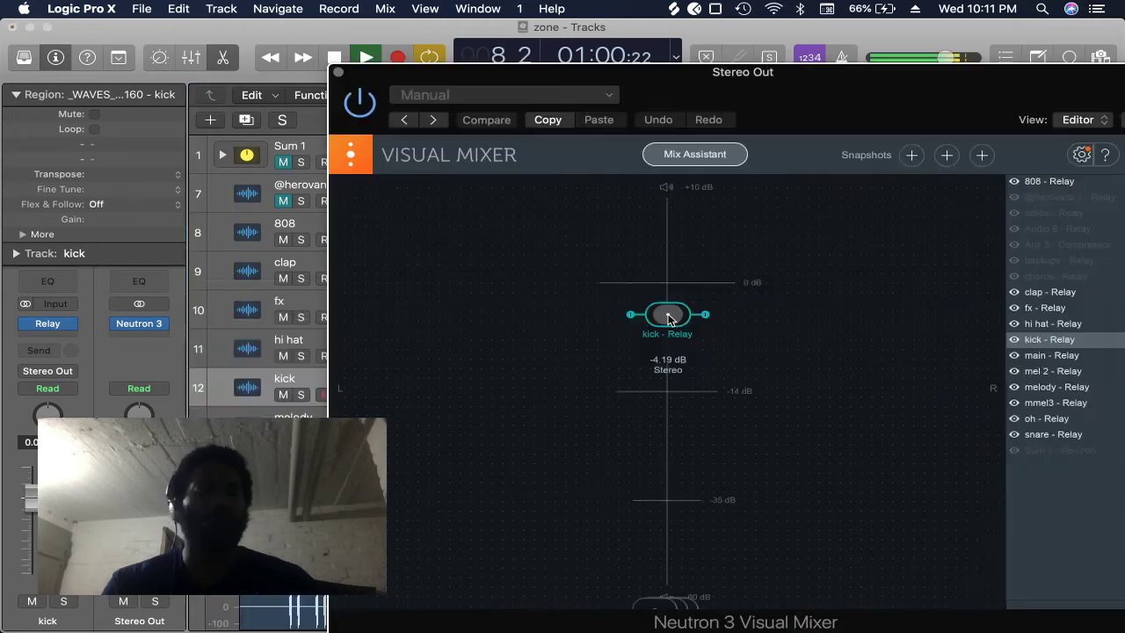
pyautogui.moveTo(670, 319); pyautogui.dragTo(669, 323)
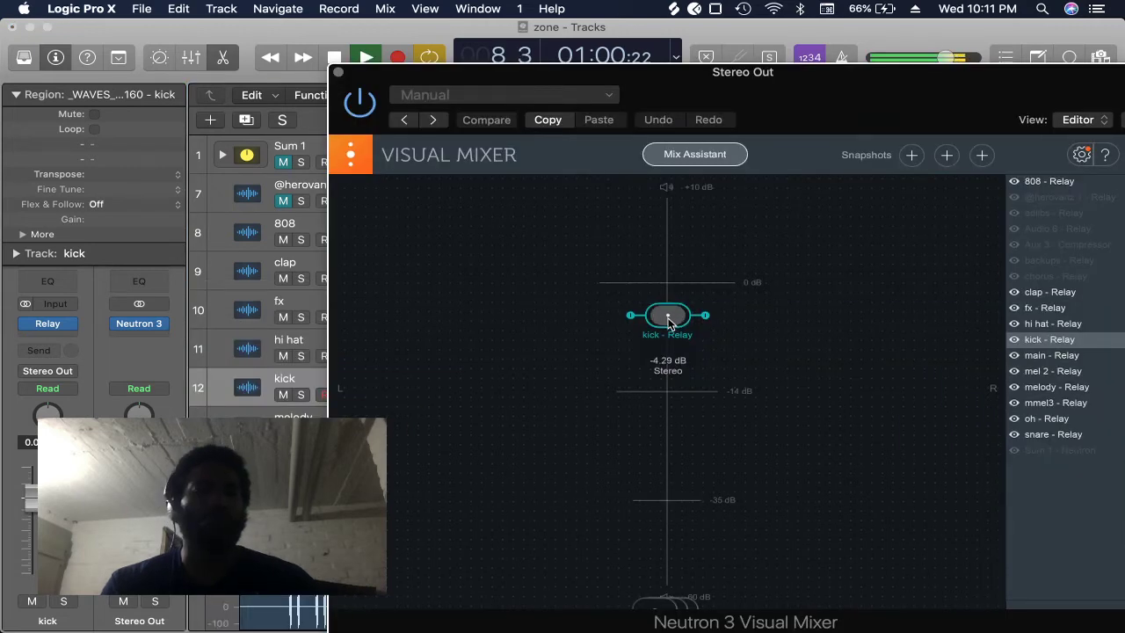
pyautogui.moveTo(670, 324); pyautogui.dragTo(670, 335)
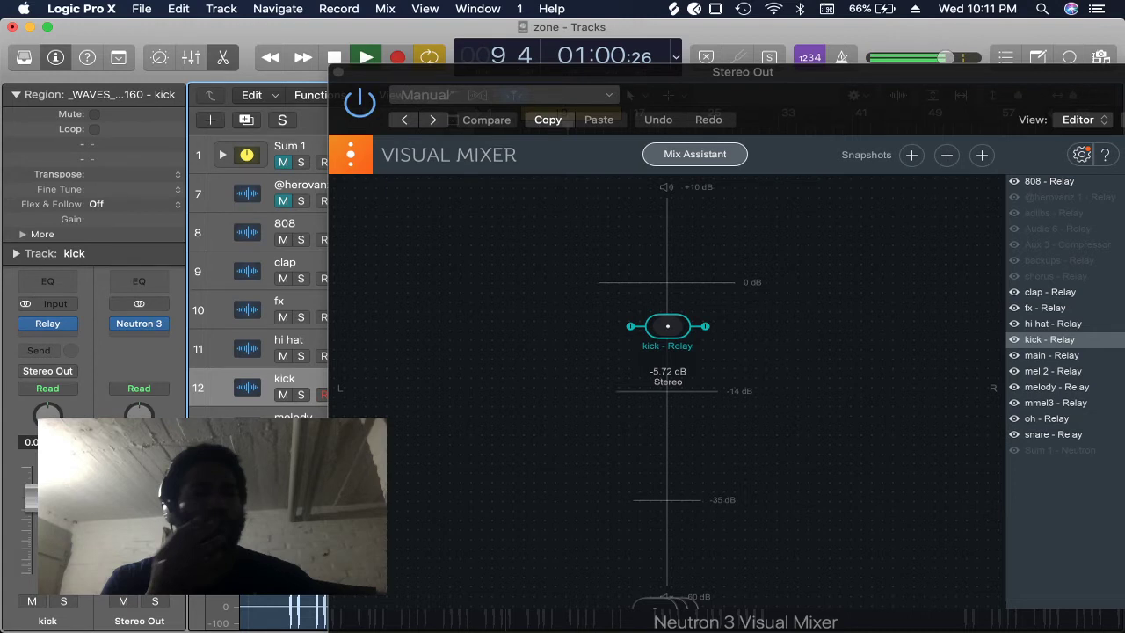
pyautogui.moveTo(667, 326); pyautogui.dragTo(665, 368)
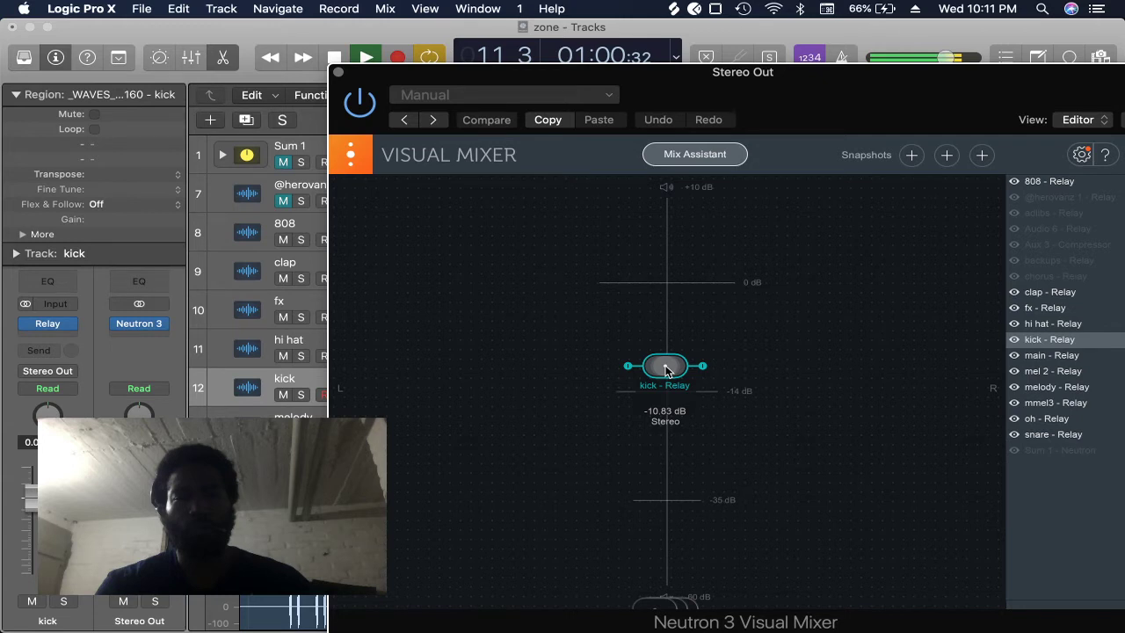
pyautogui.moveTo(665, 369); pyautogui.dragTo(665, 368)
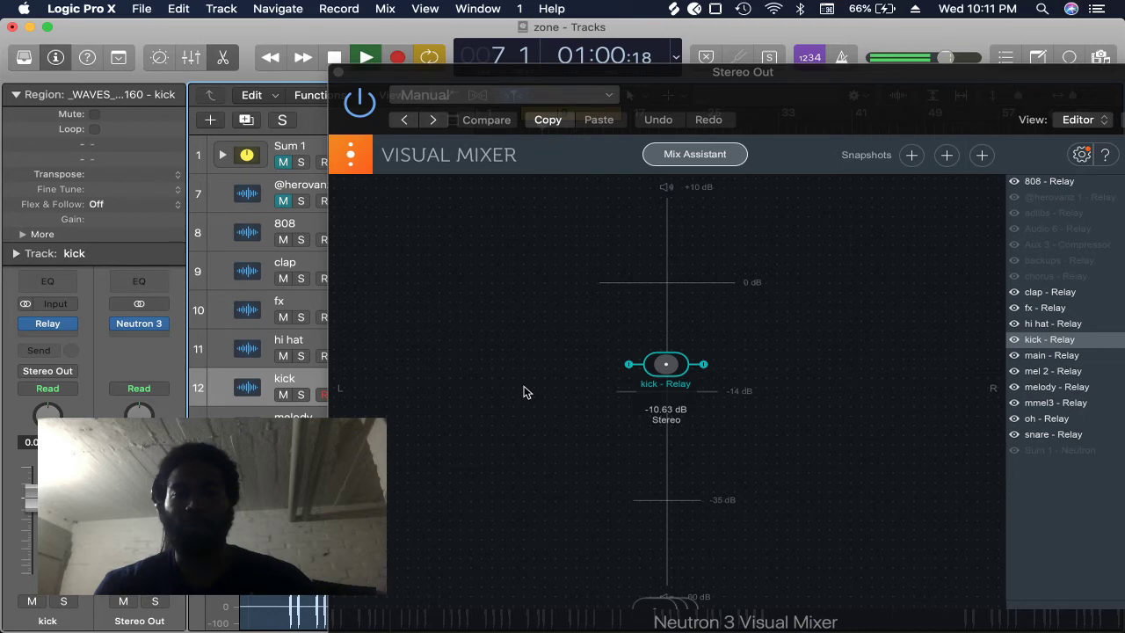
# Insert MultiMeter after Neutron 3 on Stereo Out and check the kick's signal in its Analyzer and Goniometer views.
pyautogui.press('super+w')
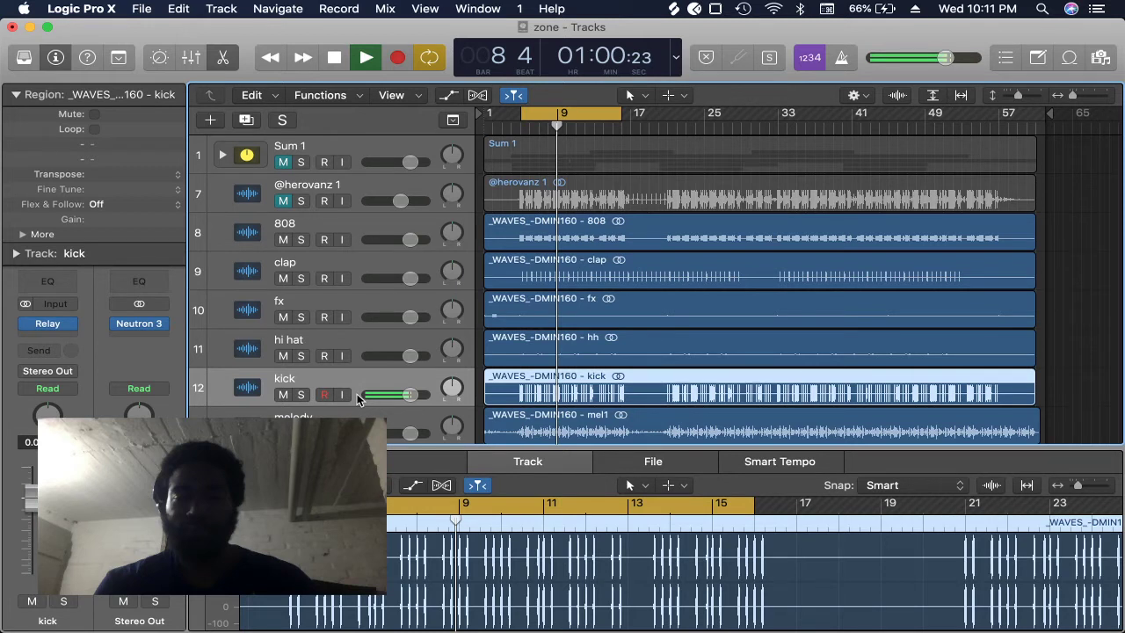
pyautogui.click(139, 323)
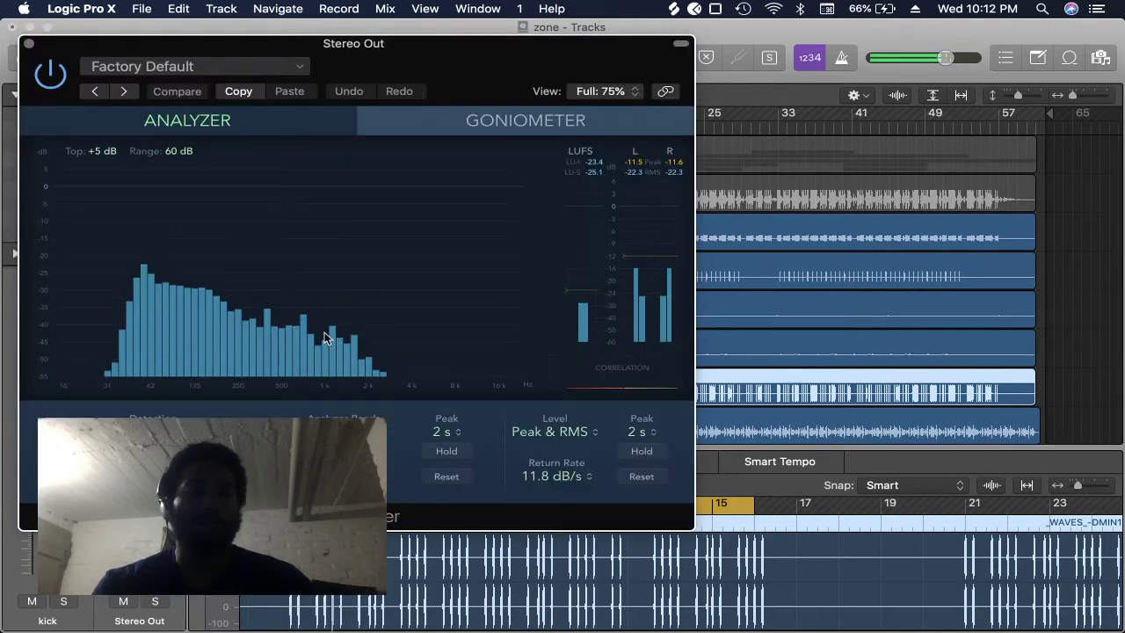
pyautogui.click(486, 121)
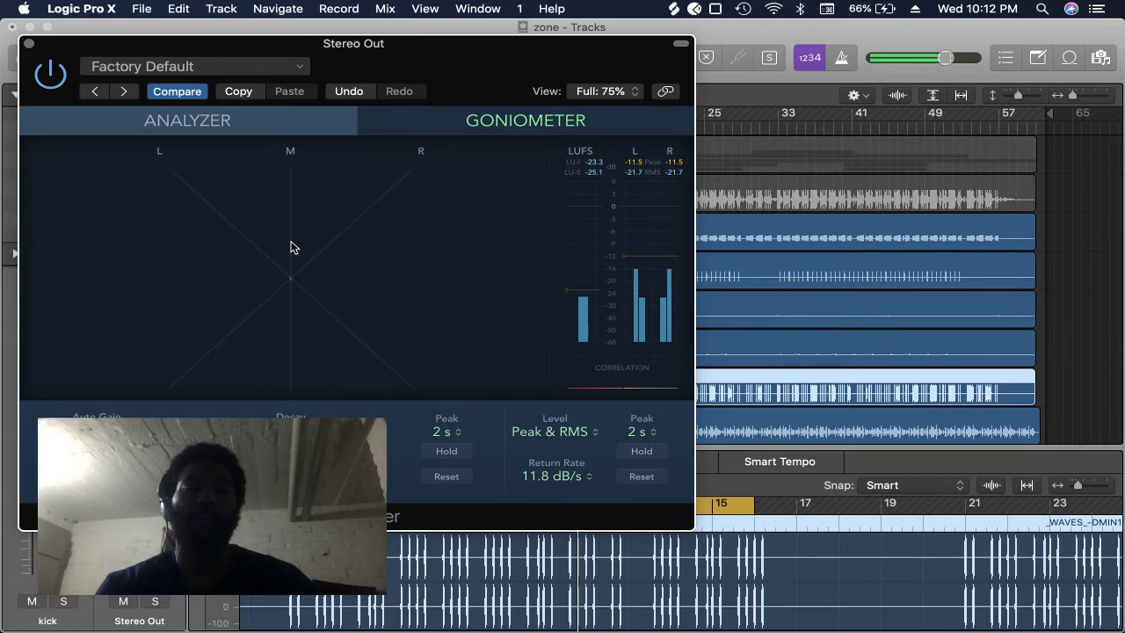
pyautogui.click(28, 43)
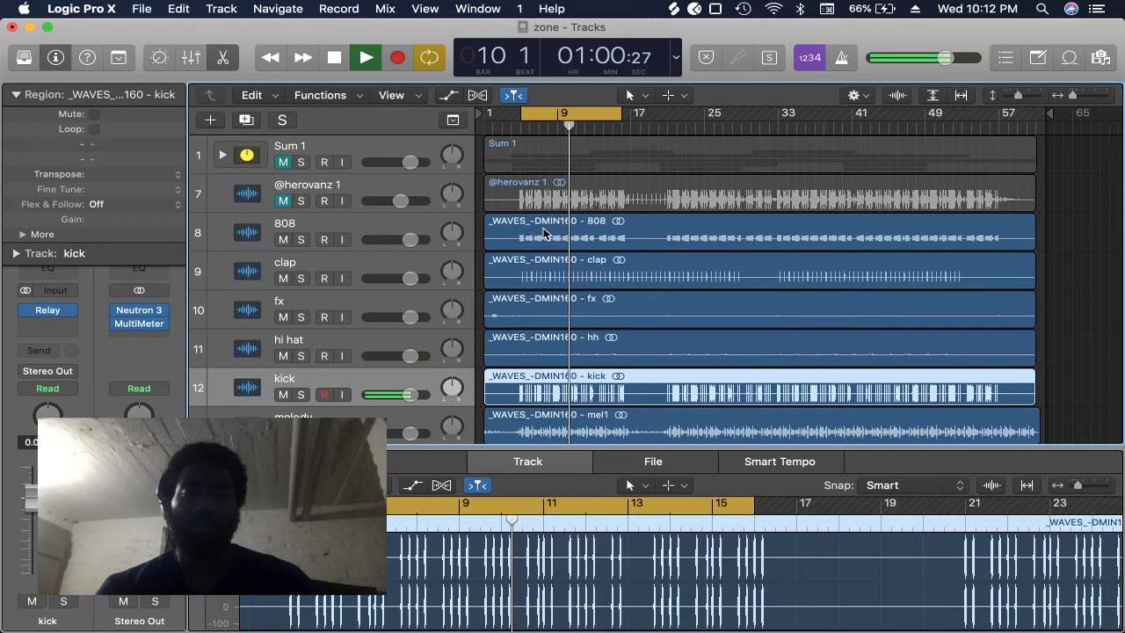
# Reorder the track list so the oh and snare tracks sit directly below the kick track.
pyautogui.scroll(-5, 544, 233)
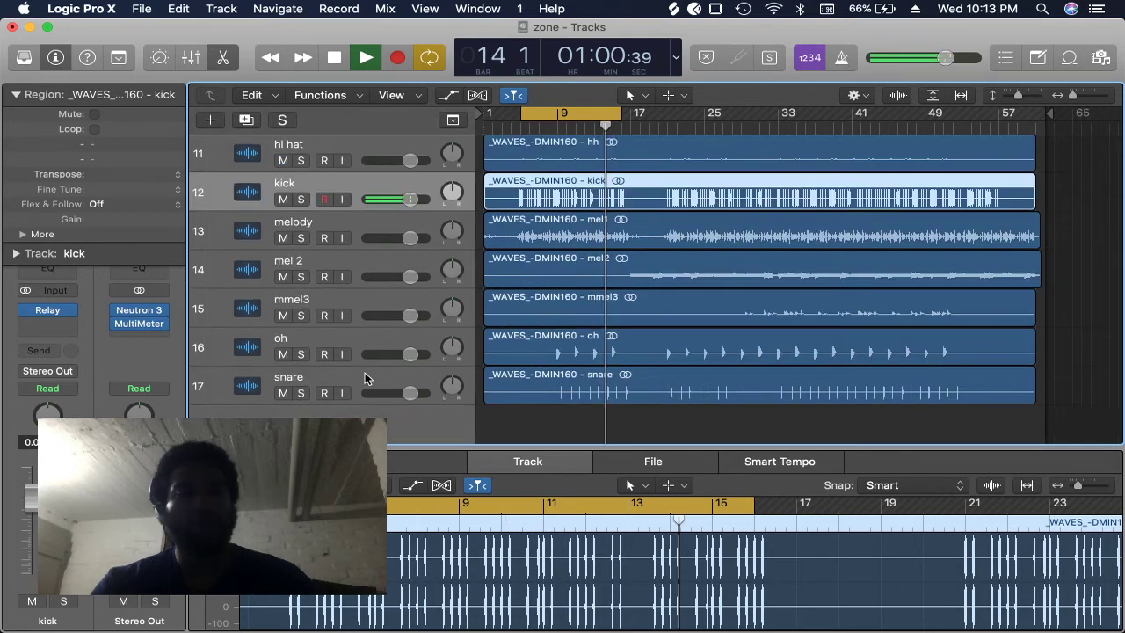
pyautogui.moveTo(369, 382); pyautogui.dragTo(369, 222)
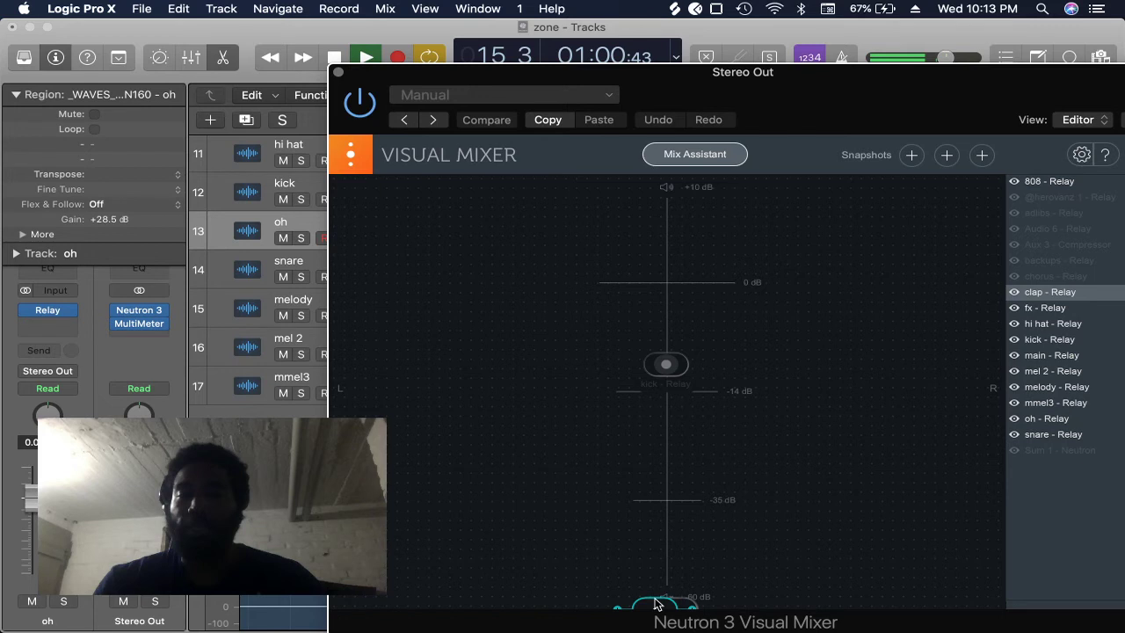
# Raise the clap node to about -16.8 dB, panned left of centre, and place the snare node right of centre.
pyautogui.moveTo(654, 603); pyautogui.dragTo(602, 402)
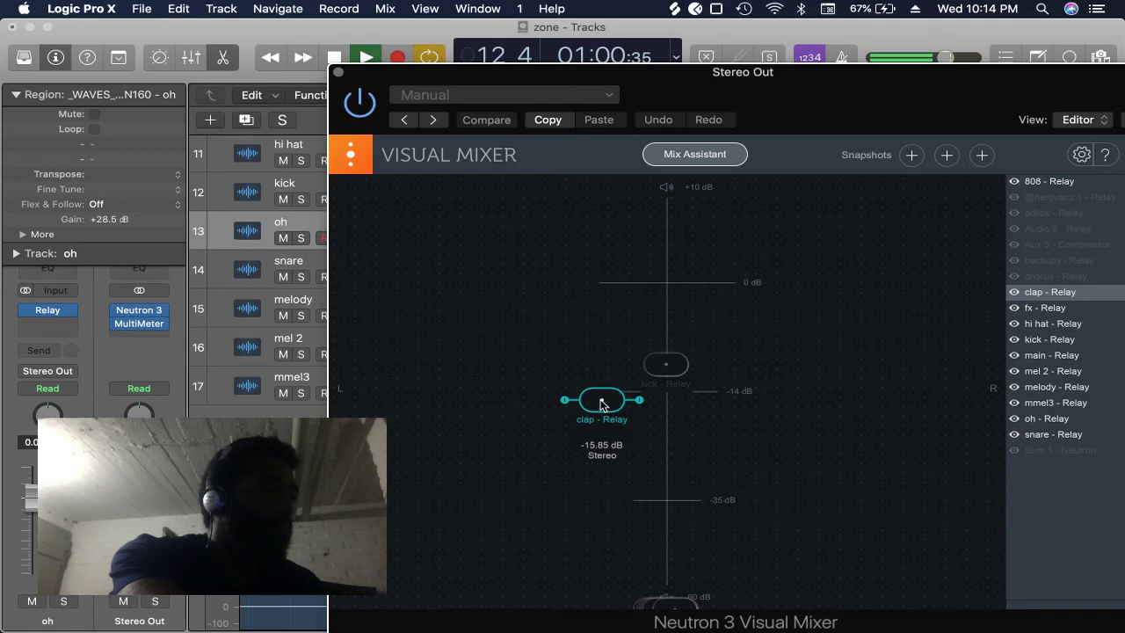
pyautogui.moveTo(763, 81); pyautogui.dragTo(760, 134)
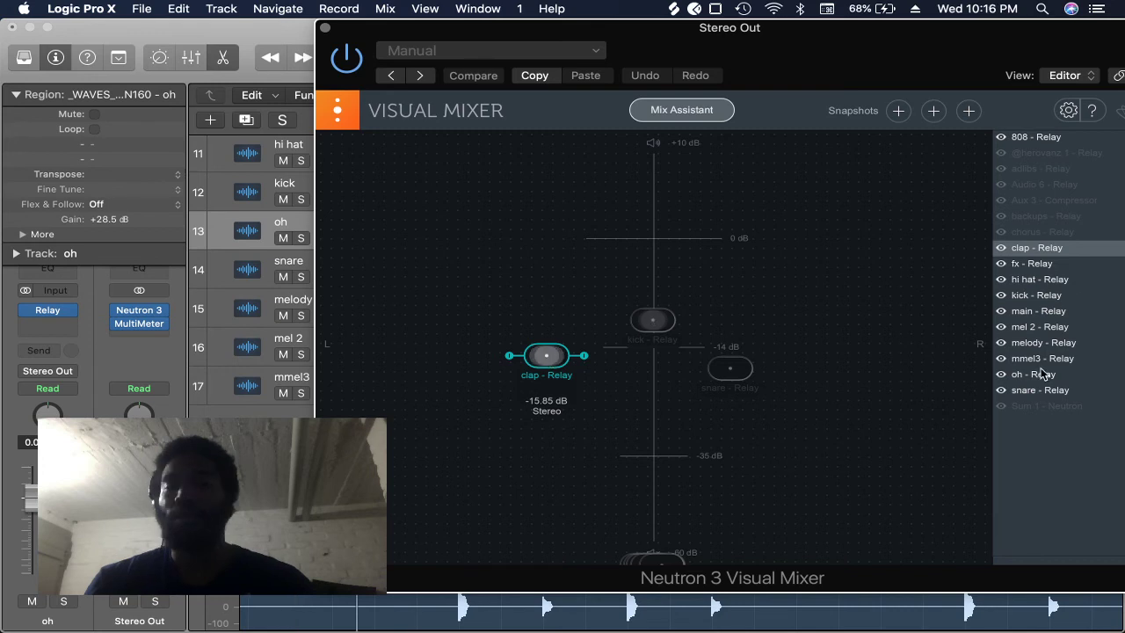
pyautogui.moveTo(556, 361); pyautogui.dragTo(570, 366)
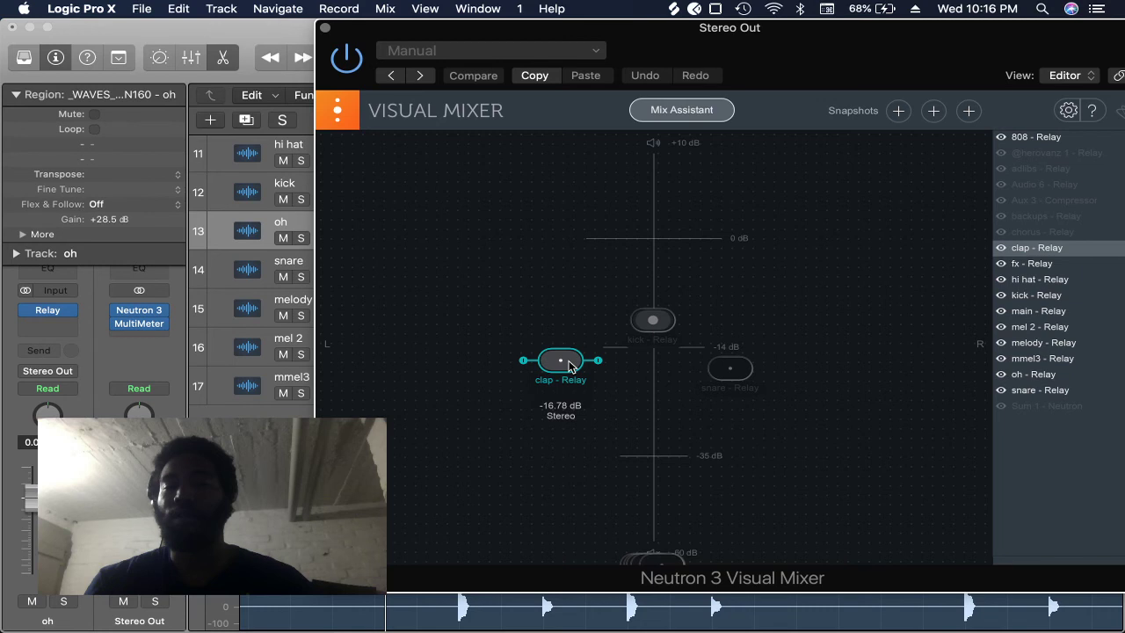
# Raise the hi hat node to about -6.5 dB on the centre line of the Visual Mixer.
pyautogui.click(651, 341)
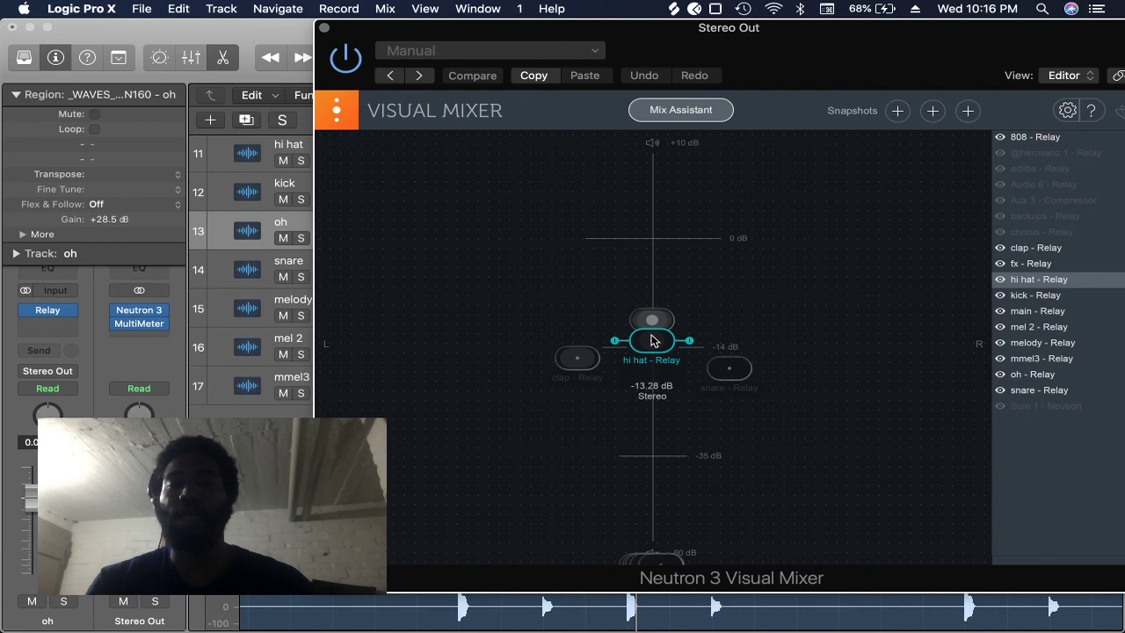
pyautogui.moveTo(652, 340); pyautogui.dragTo(652, 288)
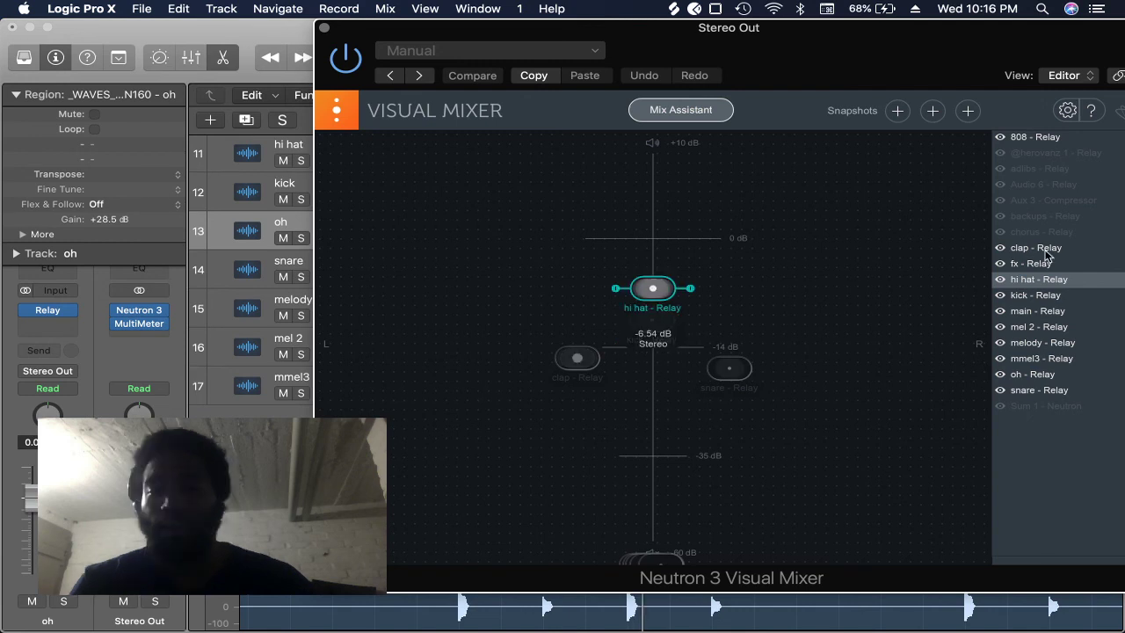